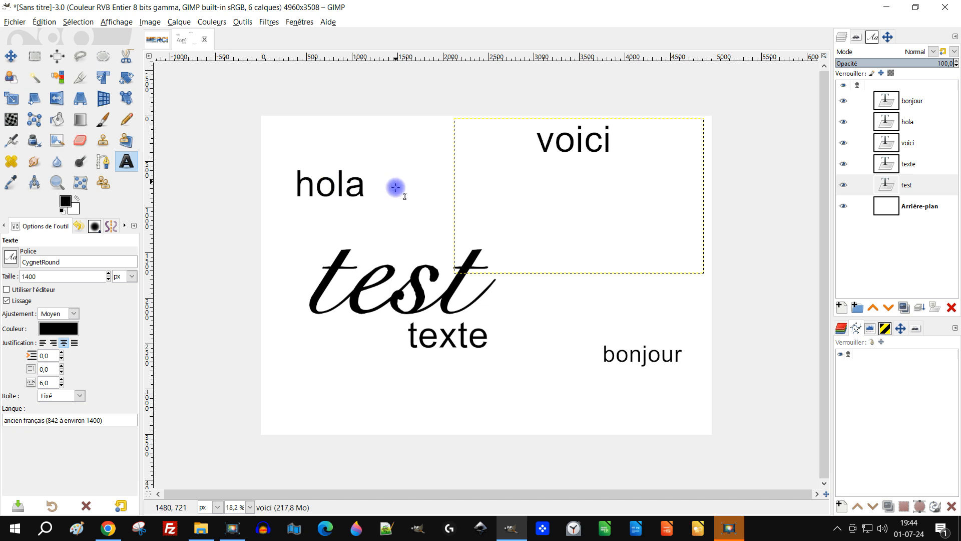
- Set the font size of the script-style "test" text to 400 px
click(315, 183)
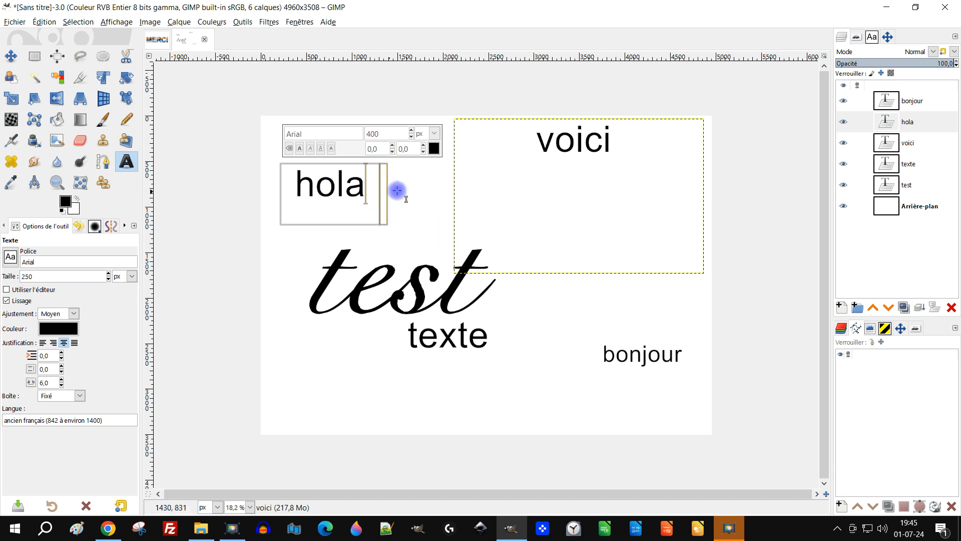
click(300, 328)
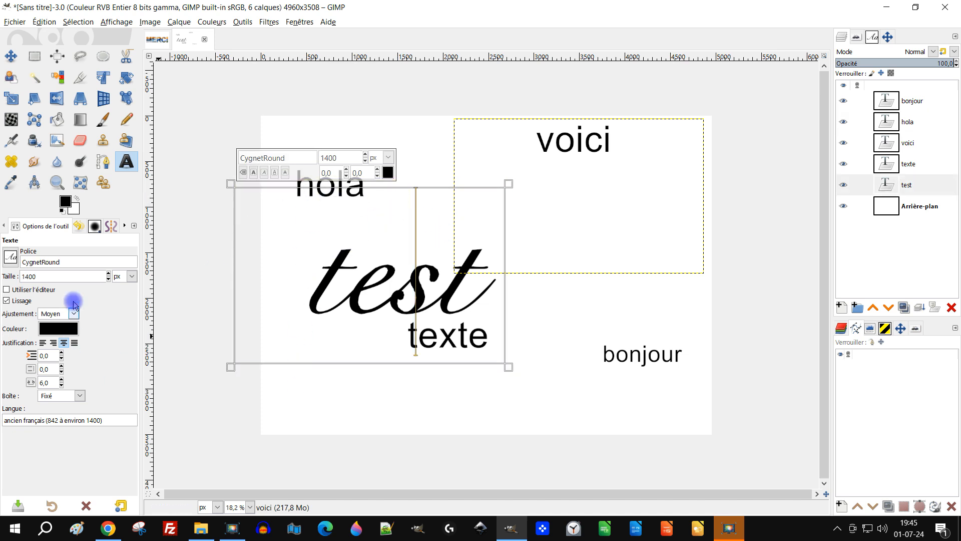
text(4)
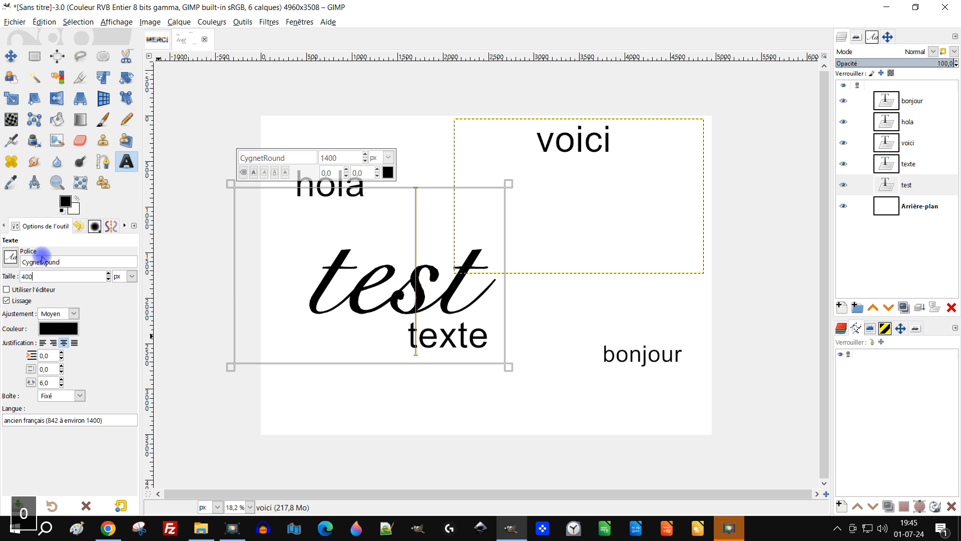
key(Return)
- Change the font of the "test" text to Arial Bold
click(9, 258)
scroll(76, 297, up, 10)
scroll(44, 372, down, 5)
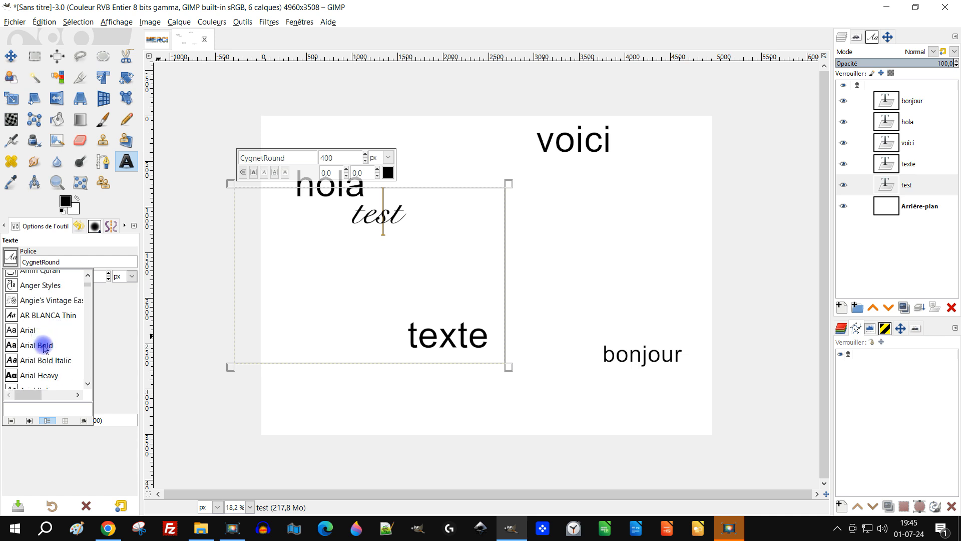
click(45, 345)
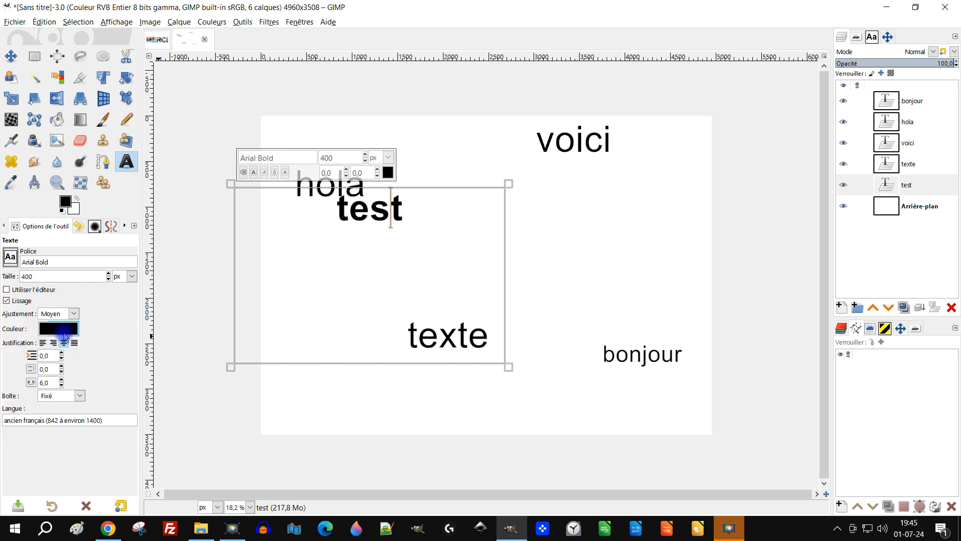
click(547, 304)
- Add the text "sdffsf" in Arial Bold at 400 px in a new text box above "hola"
click(405, 399)
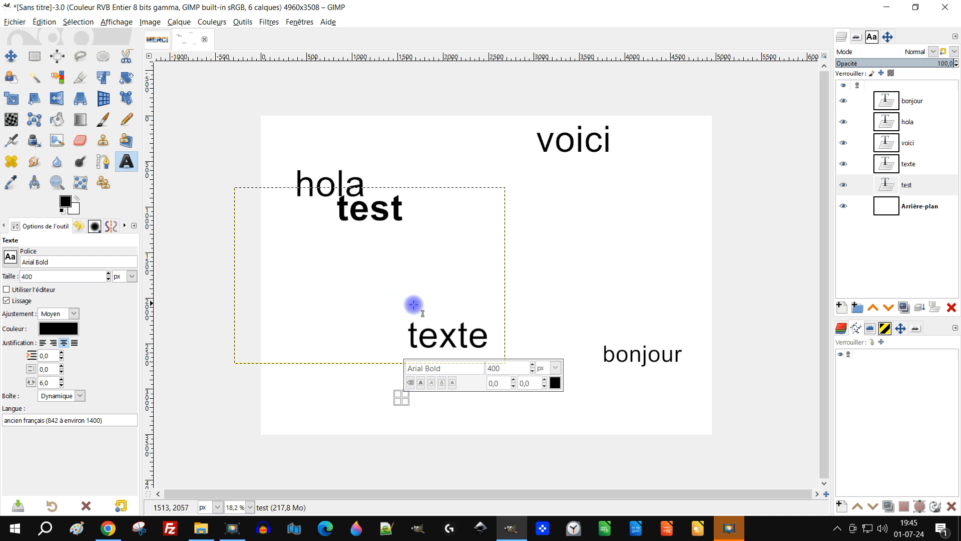
drag(339, 123, 435, 168)
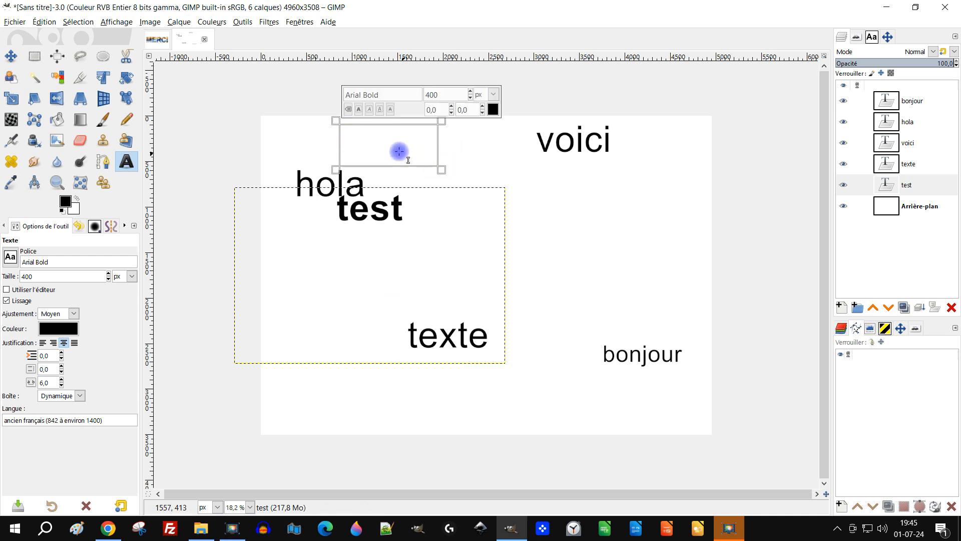
text(sdffsf)
click(298, 131)
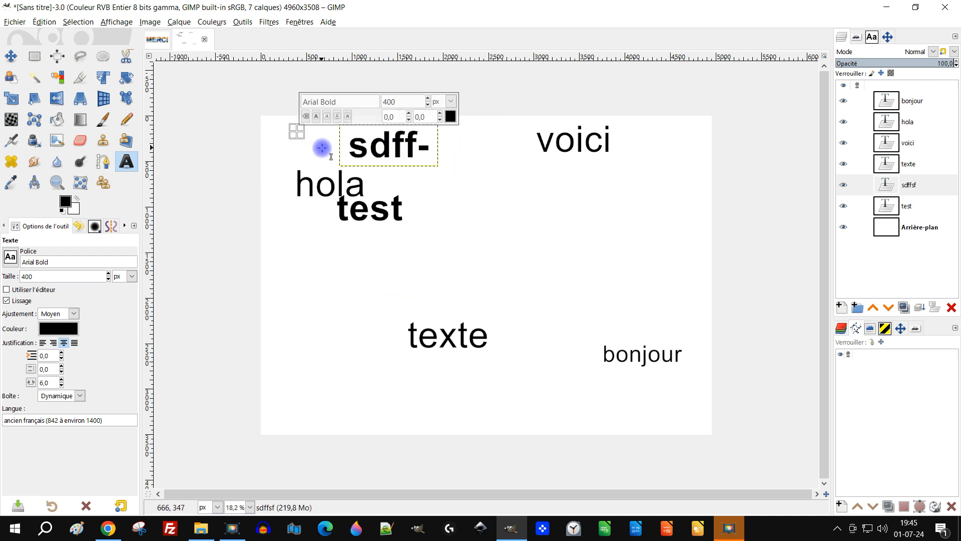
- Activate the existing text objects in turn on the canvas, including "hola" and "test", to check that they are editable
drag(323, 137, 383, 173)
click(358, 144)
click(335, 189)
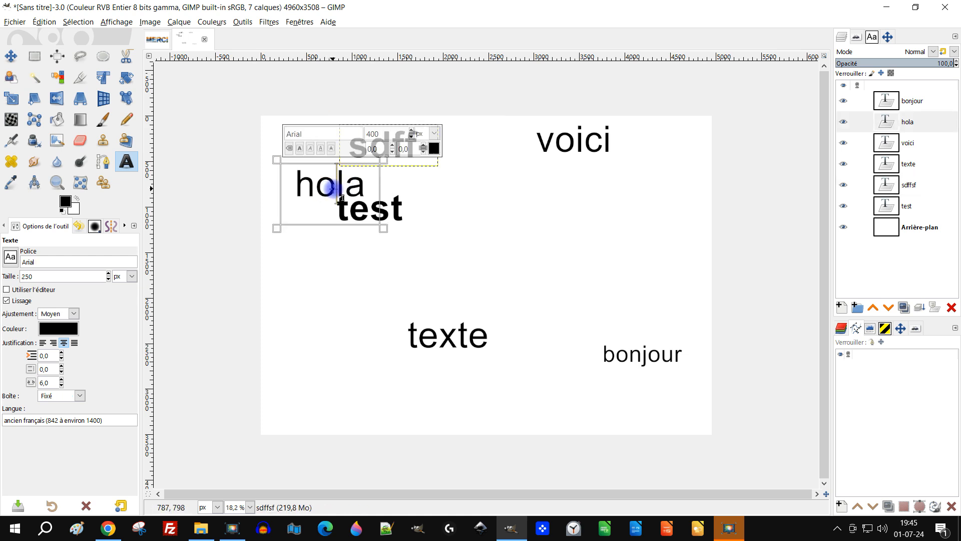
click(396, 210)
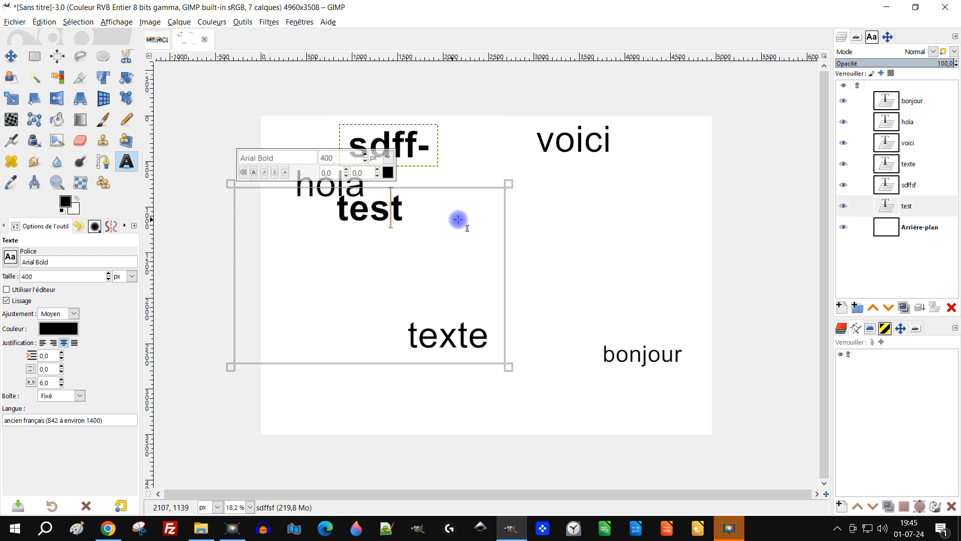
- Shorten the "voici" text box by raising its lower edge to just below the word
click(525, 233)
drag(558, 272, 568, 167)
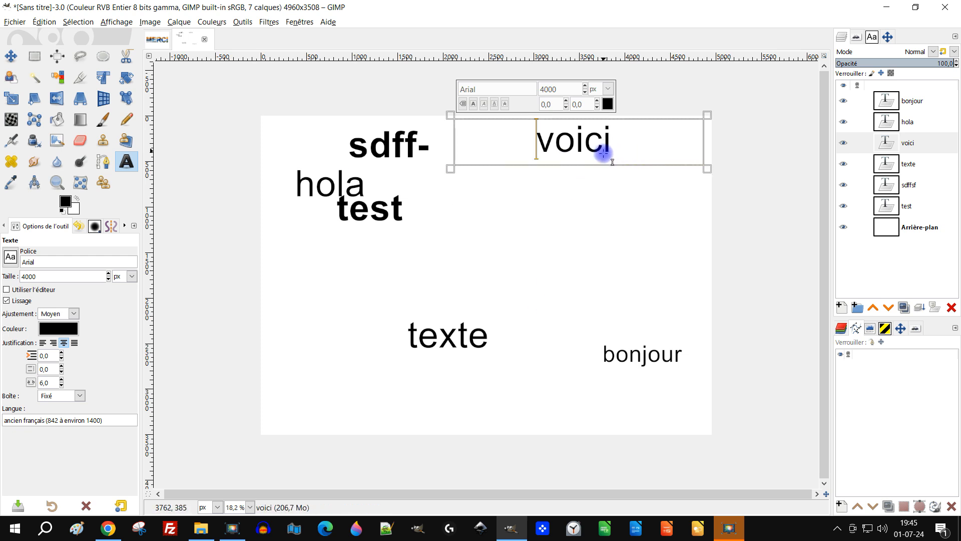
click(610, 201)
- Discard the text information of the "voici" layer
click(507, 132)
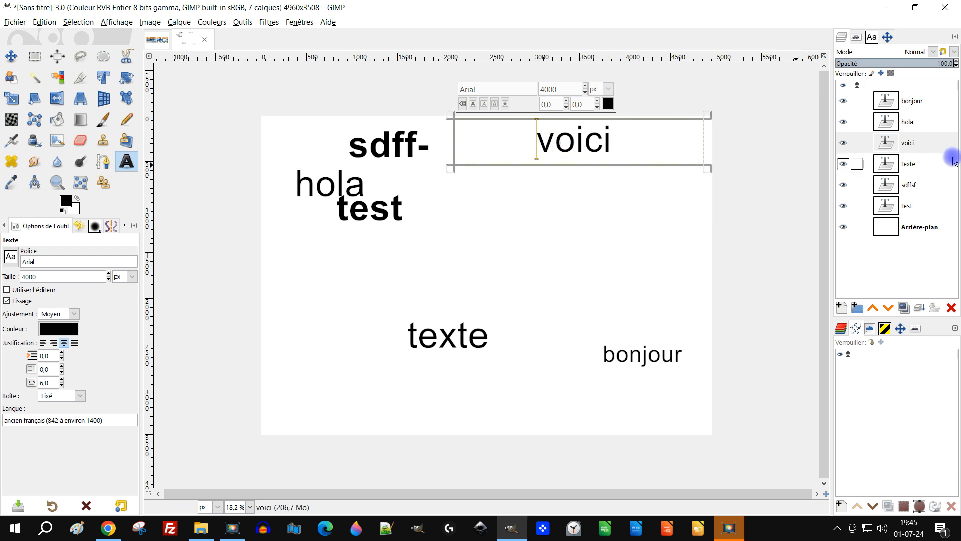
right_click(925, 144)
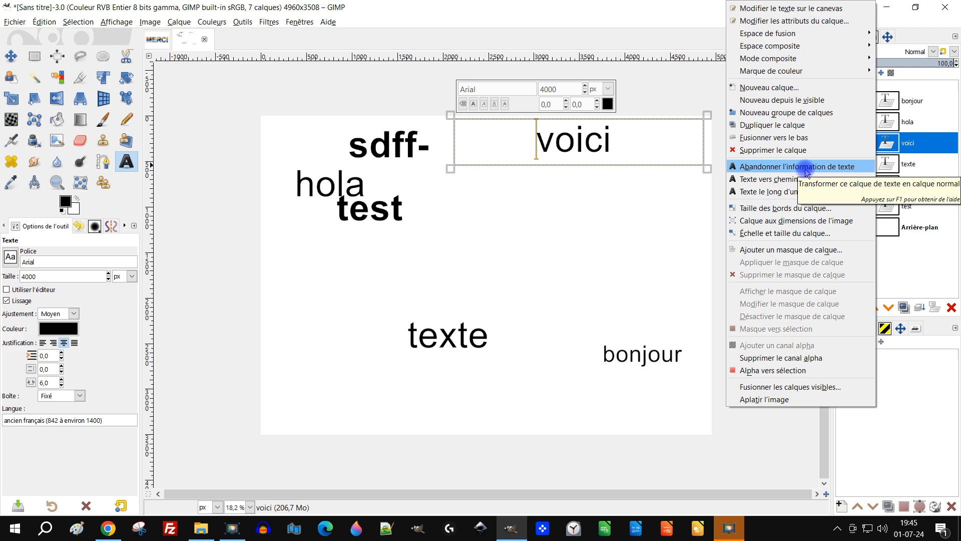
click(807, 172)
- Add the text "fdsfdf" over the word "voici" and set its size to 400 px
click(525, 138)
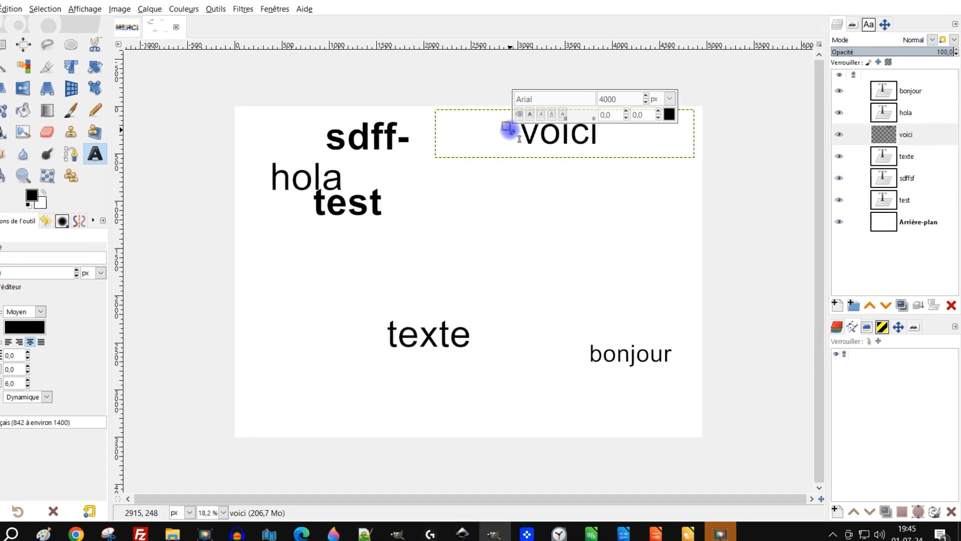
text(fdsfdf)
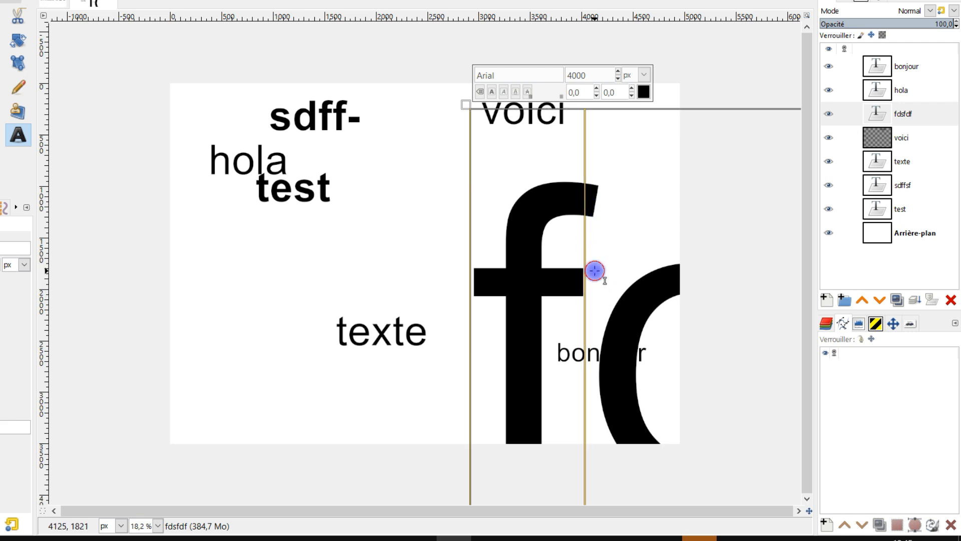
drag(588, 79, 566, 64)
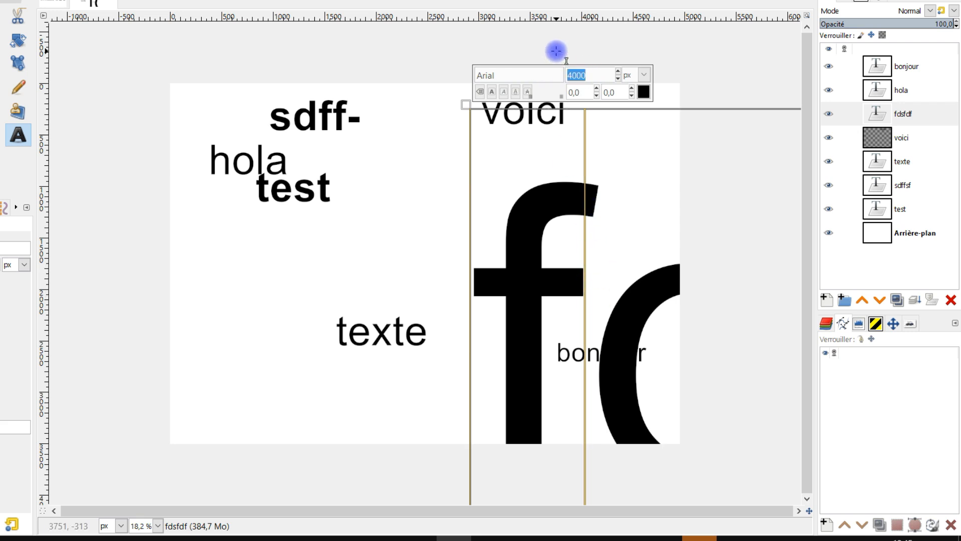
text(400)
key(Return)
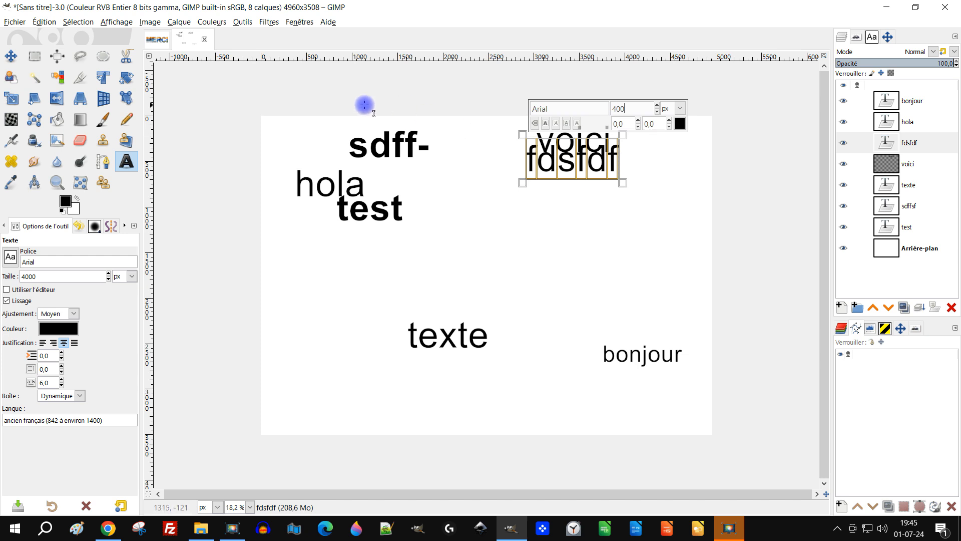
click(35, 56)
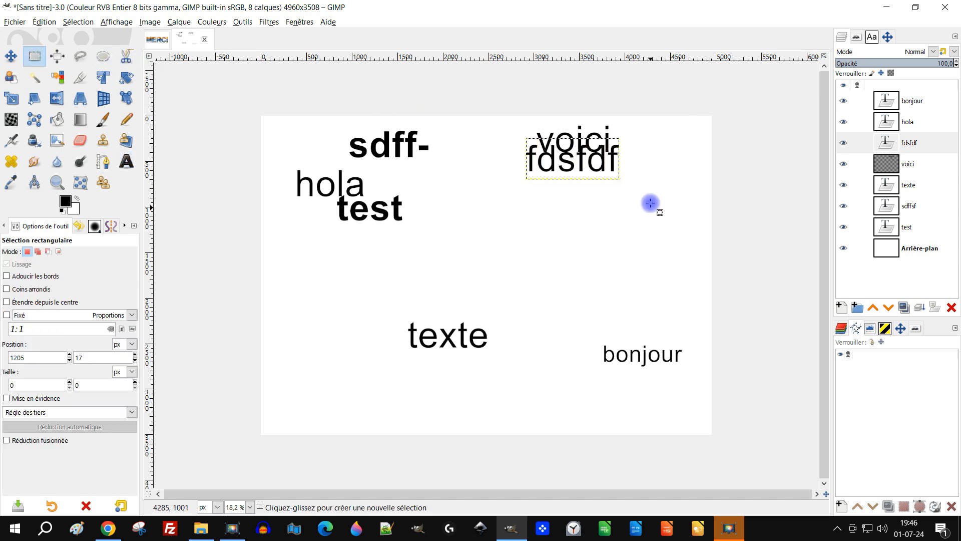
- Select the "test" text with the Text tool and discard its layer's text information
click(126, 161)
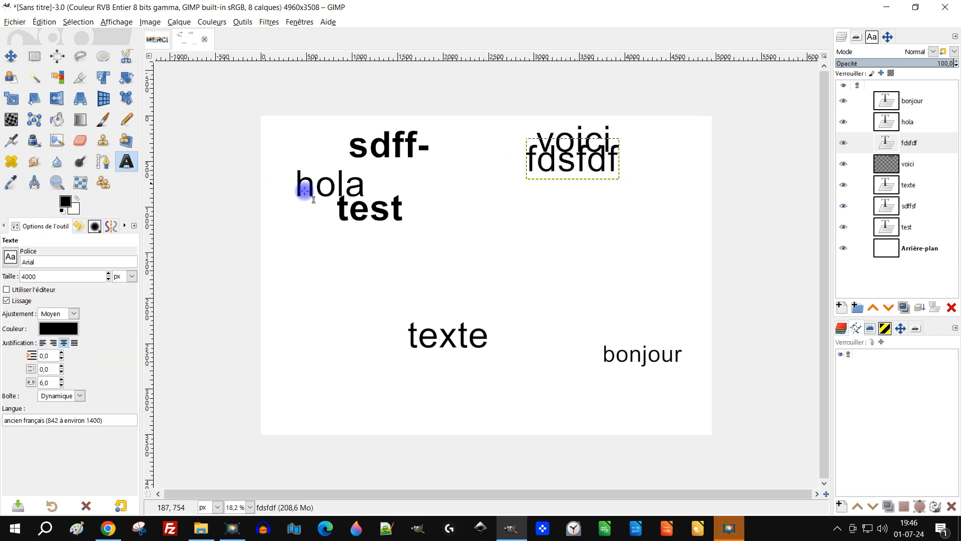
click(413, 207)
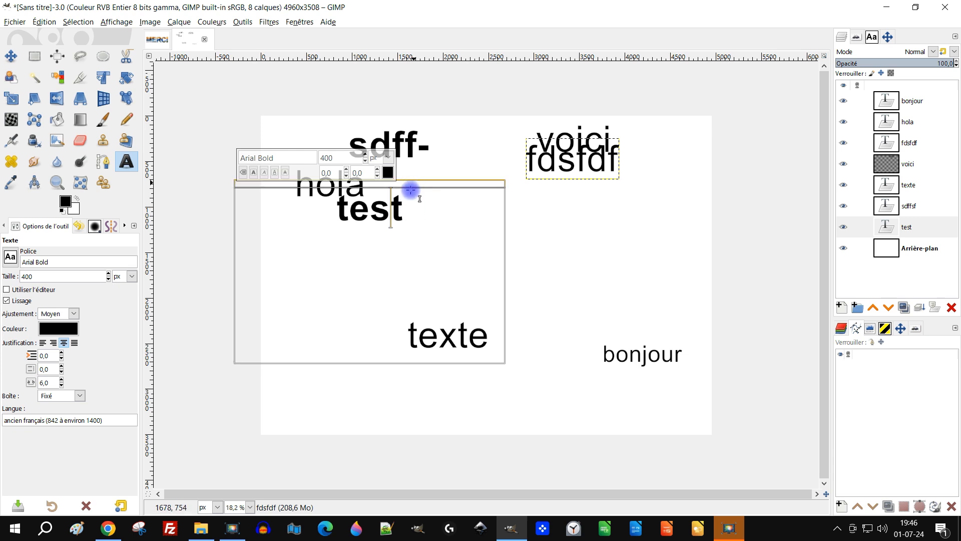
right_click(884, 227)
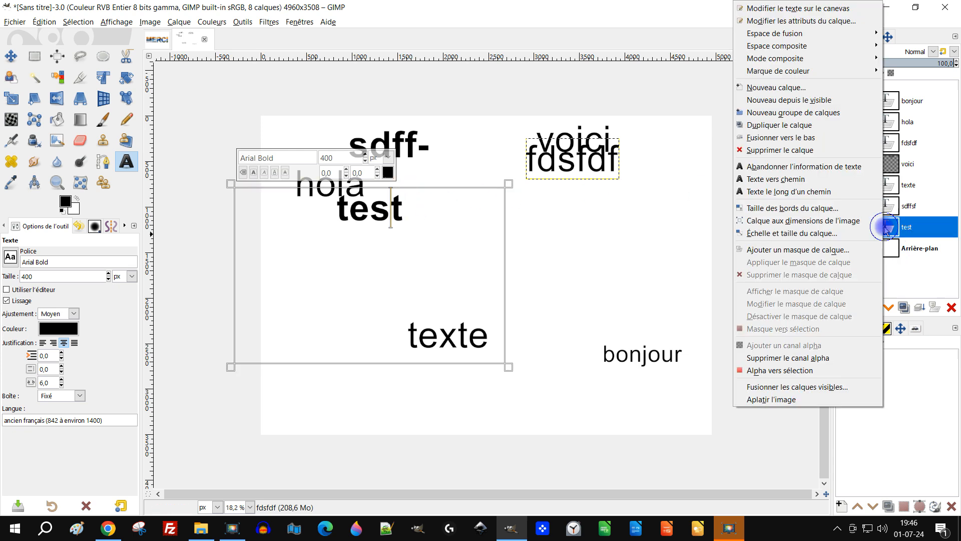
click(821, 166)
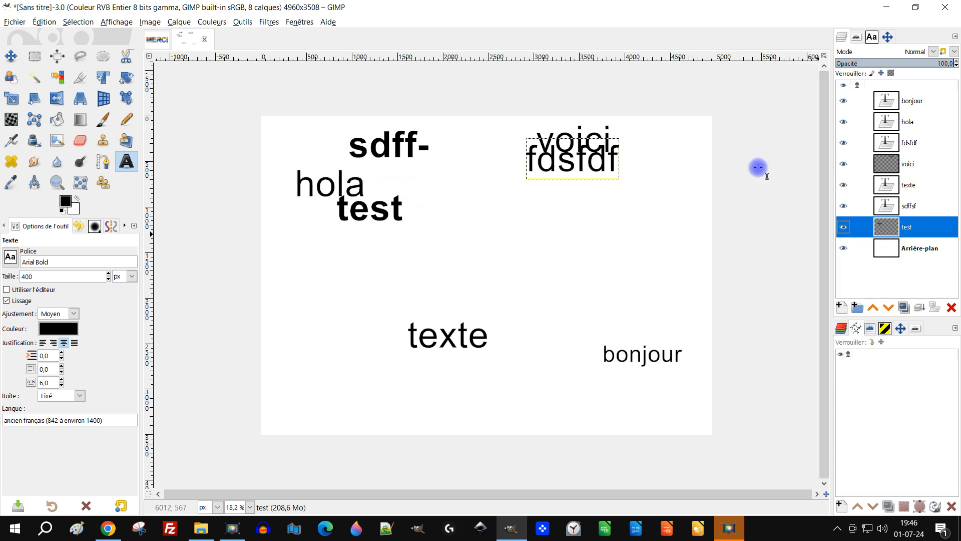
- Add the text "dsfdsfsd" in Arial at 250 px just below the rasterised word "test"
click(362, 211)
click(389, 211)
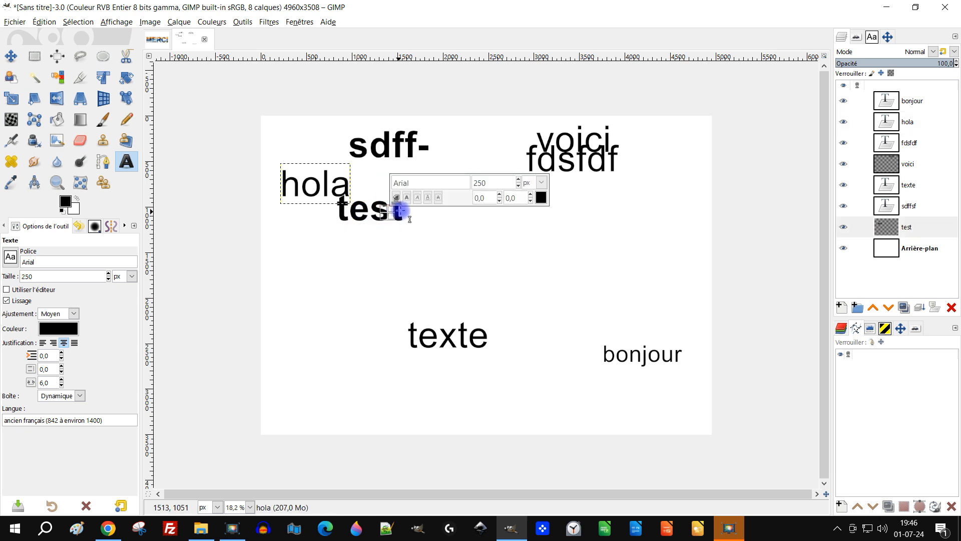
click(363, 220)
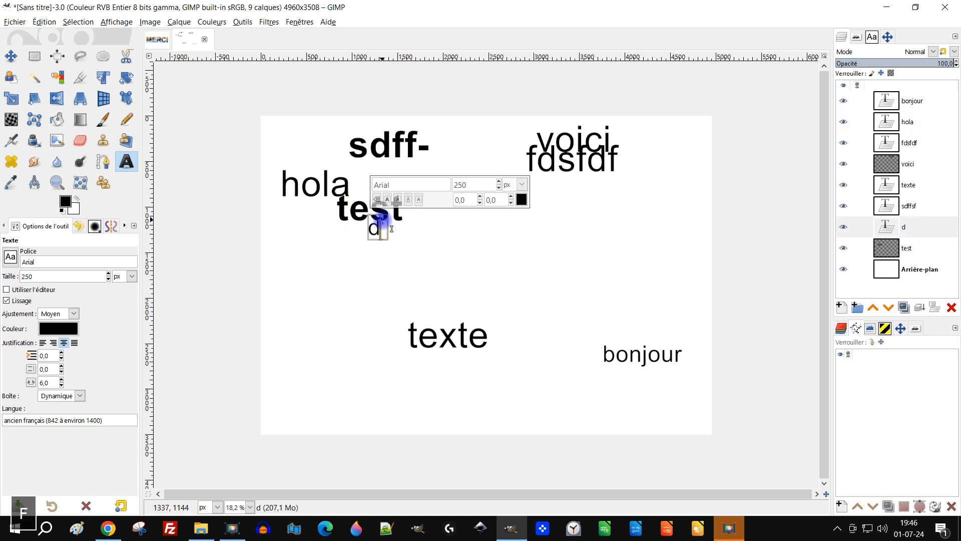
text(dsfdsfsd)
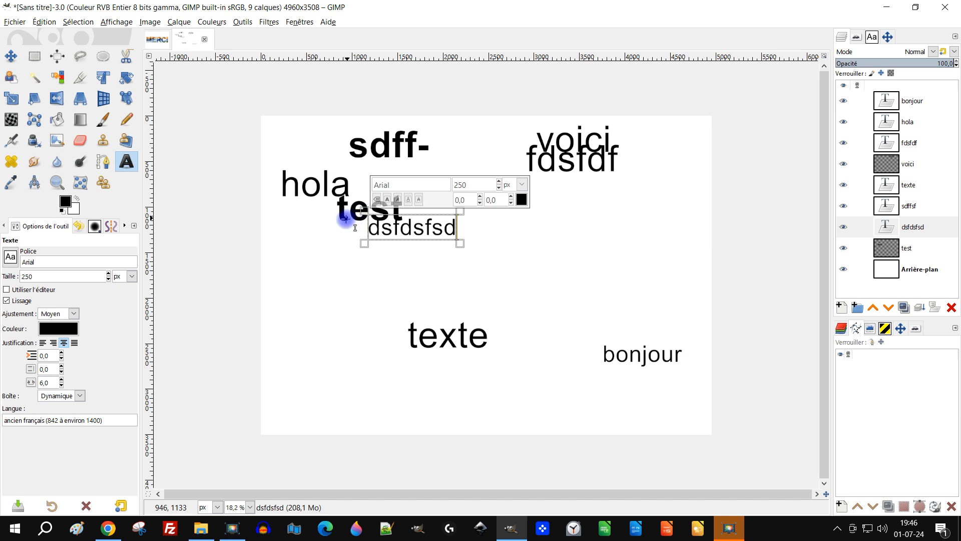
click(33, 58)
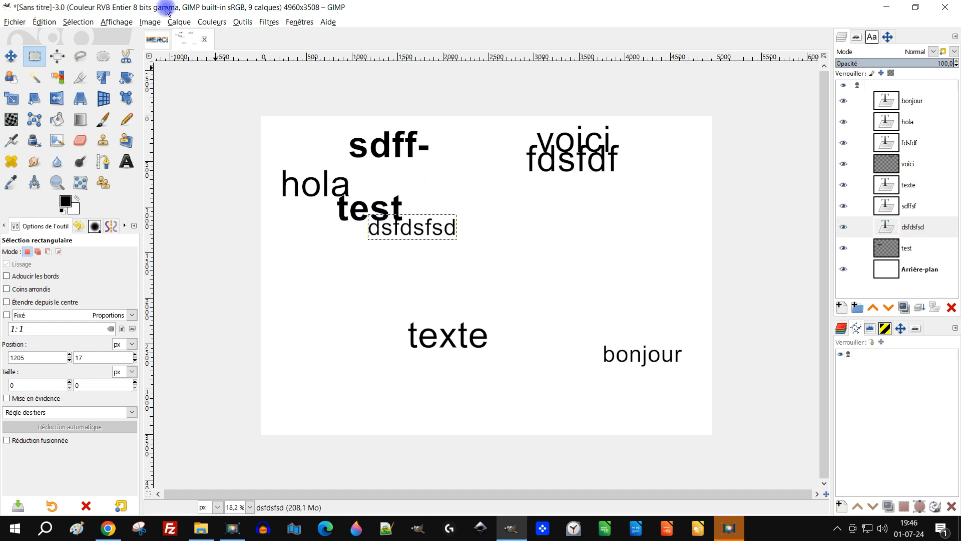
- Switch to the MERCI photo mosaic image and examine which layer commands its MERCI layer offers
click(164, 43)
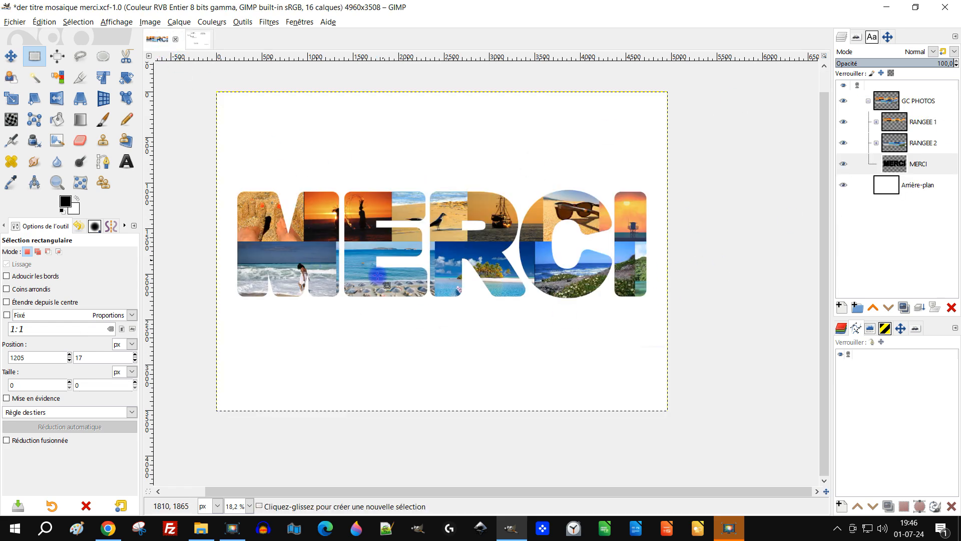
click(894, 167)
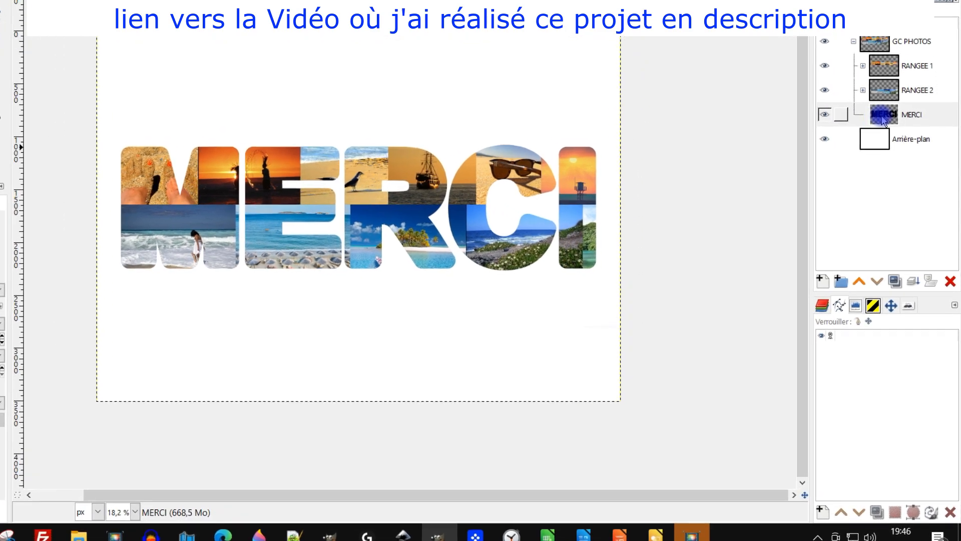
right_click(877, 93)
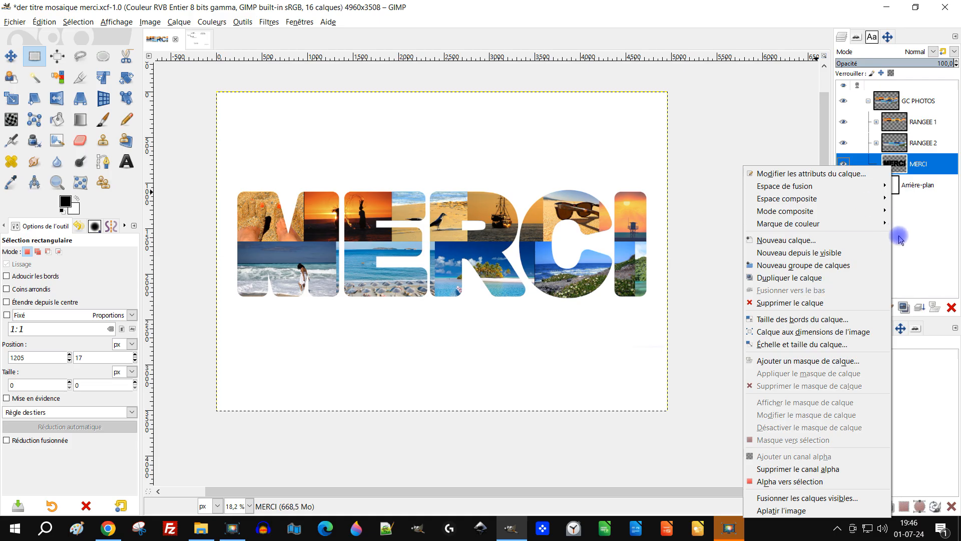
click(899, 154)
click(913, 186)
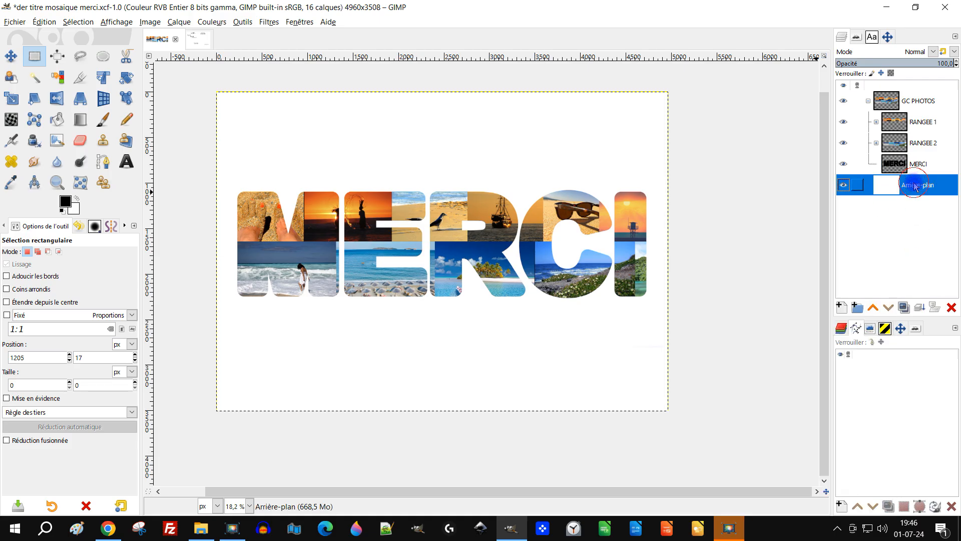
- Try to edit the MERCI word with the Text tool, and dismiss the text editing confirmation
click(127, 161)
click(310, 323)
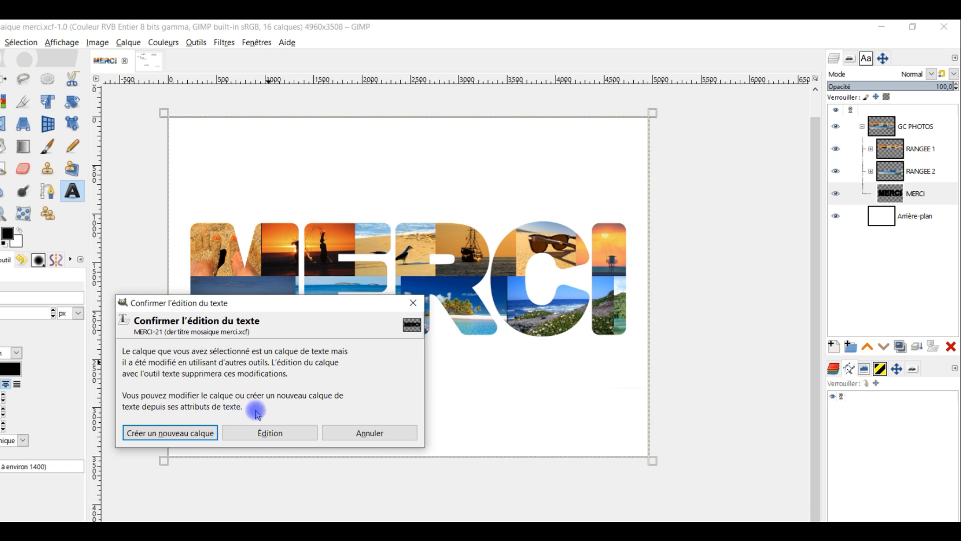
click(413, 302)
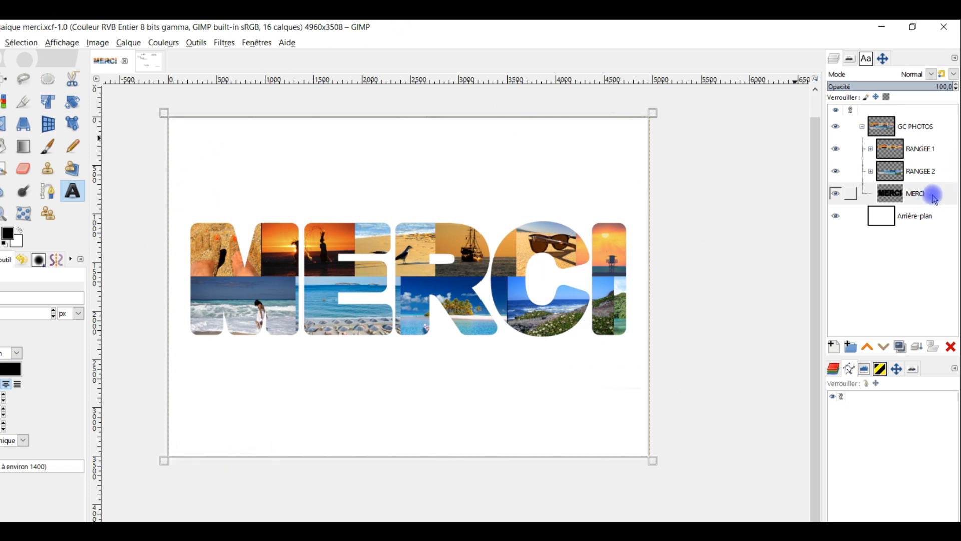
- Crop the MERCI layer to its content
click(133, 40)
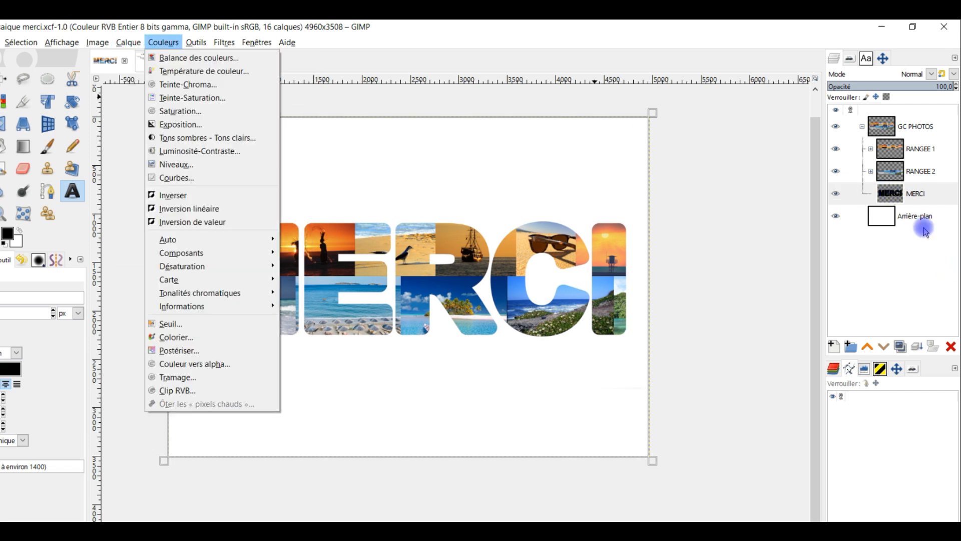
click(892, 199)
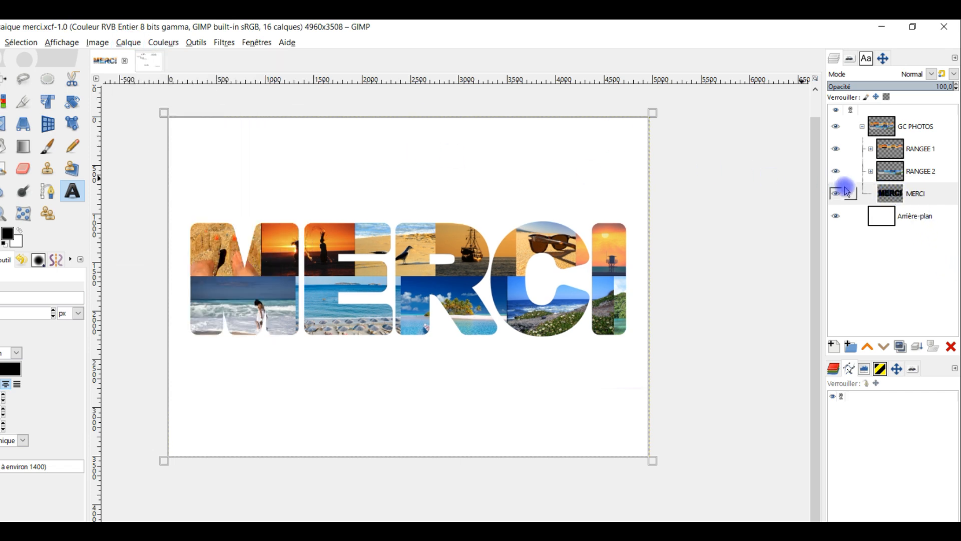
click(144, 42)
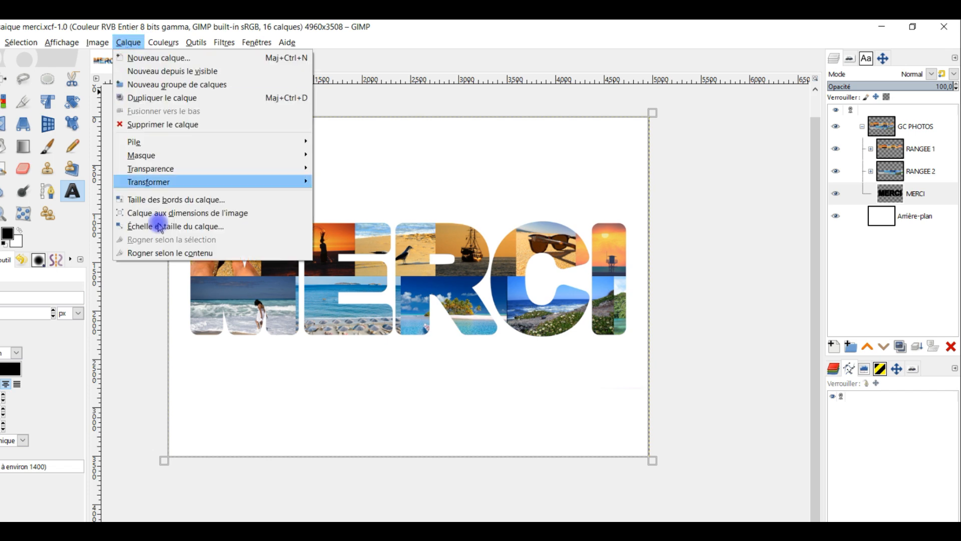
click(205, 251)
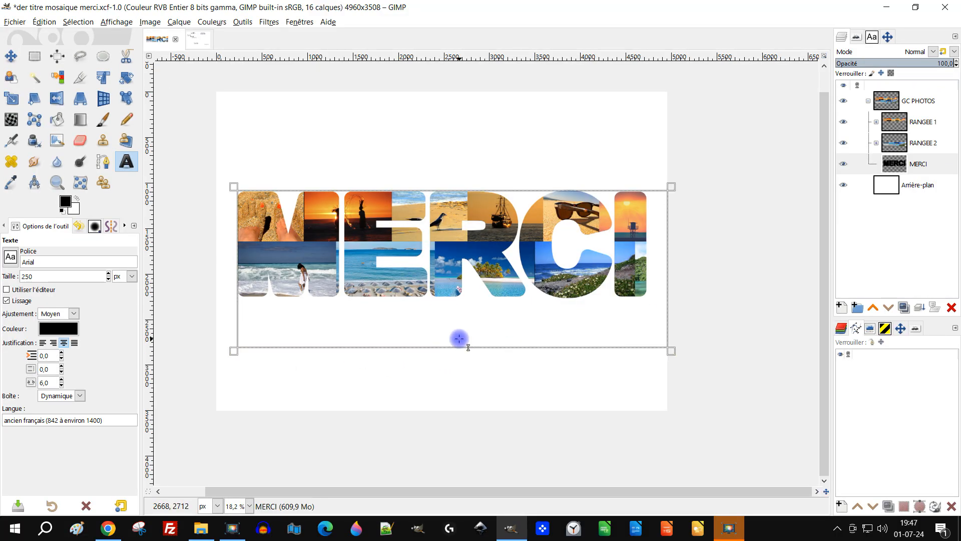
- Add the text "gddfgfdgfdgfgfdgdf" in Arial at 250 px below the word MERCI, outside the MERCI layer's boundary
click(397, 367)
drag(399, 367, 411, 379)
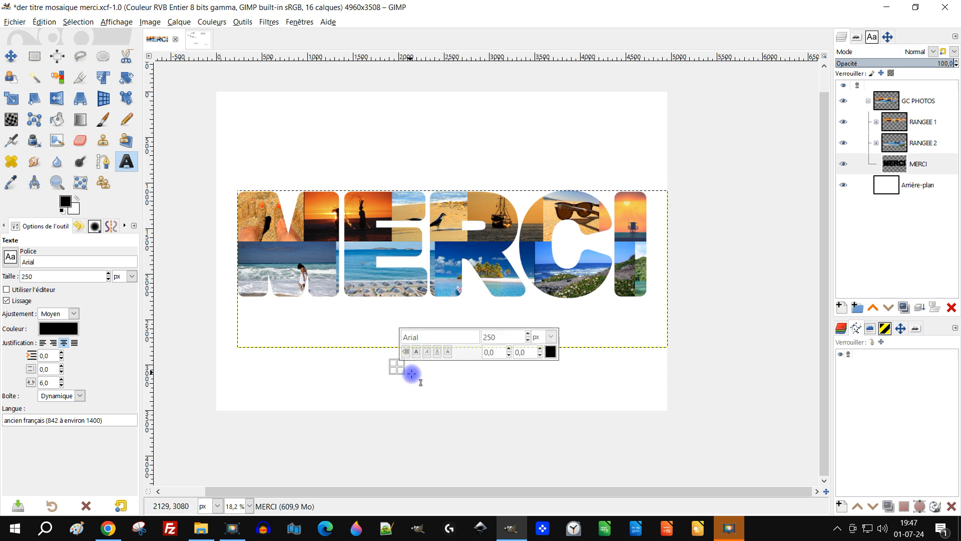
text(gddfgfdgfdgfgfdgdf)
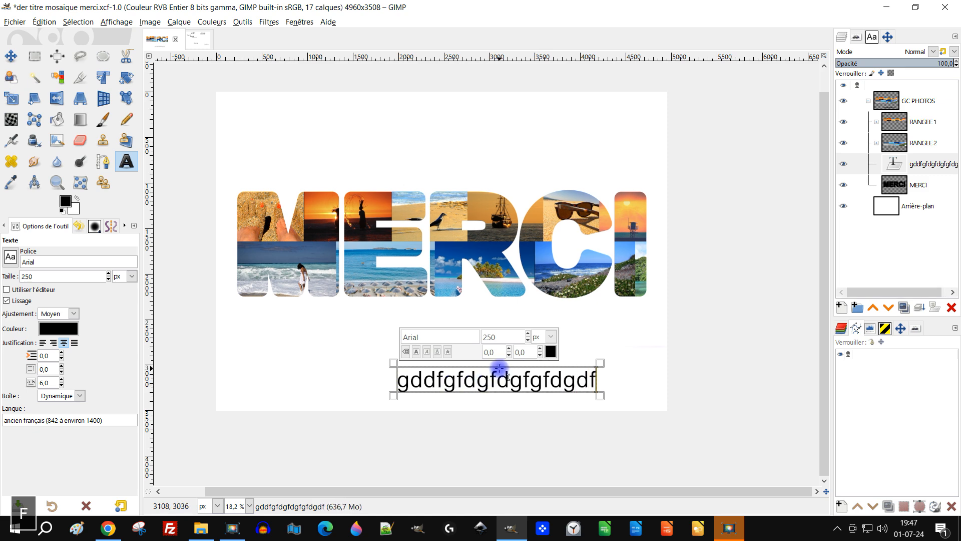
click(914, 168)
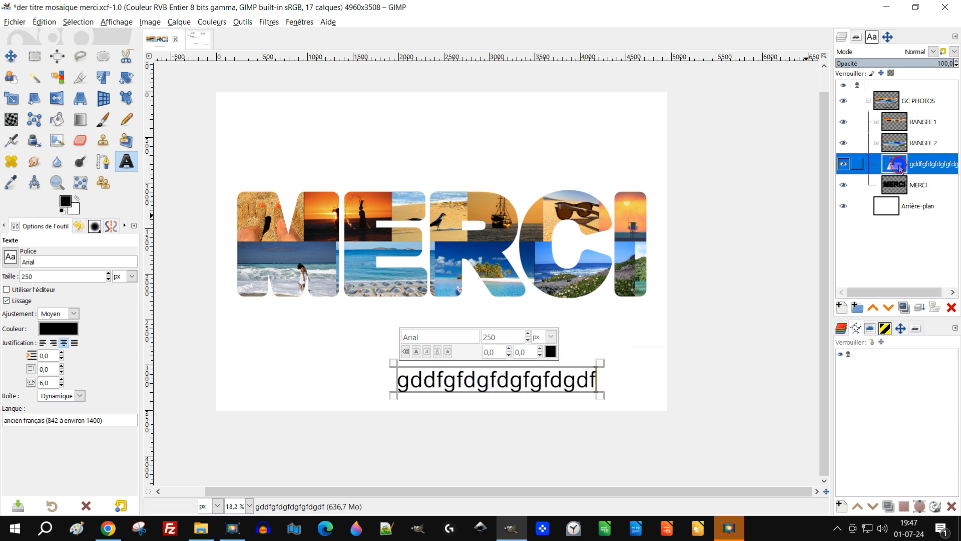
- Resize the MERCI layer to the image dimensions
click(896, 186)
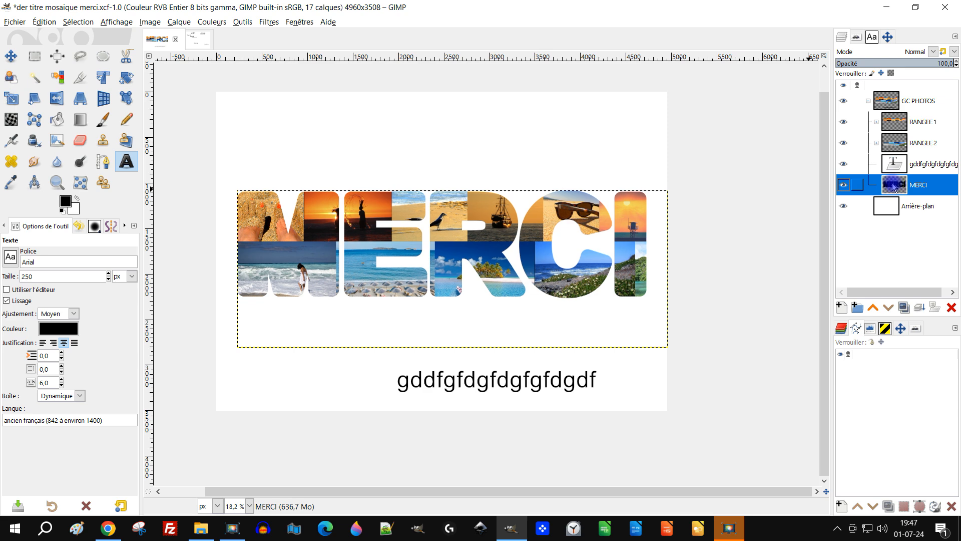
right_click(894, 187)
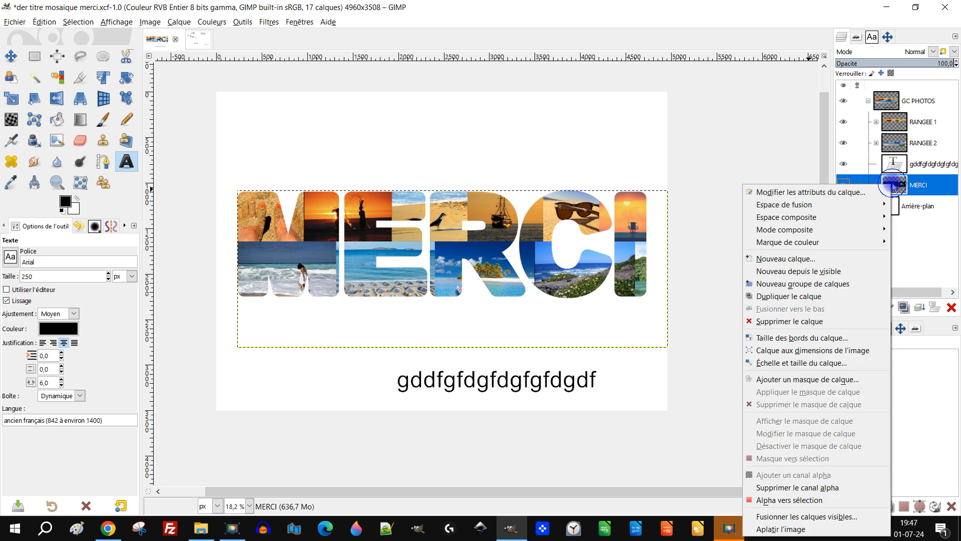
click(851, 353)
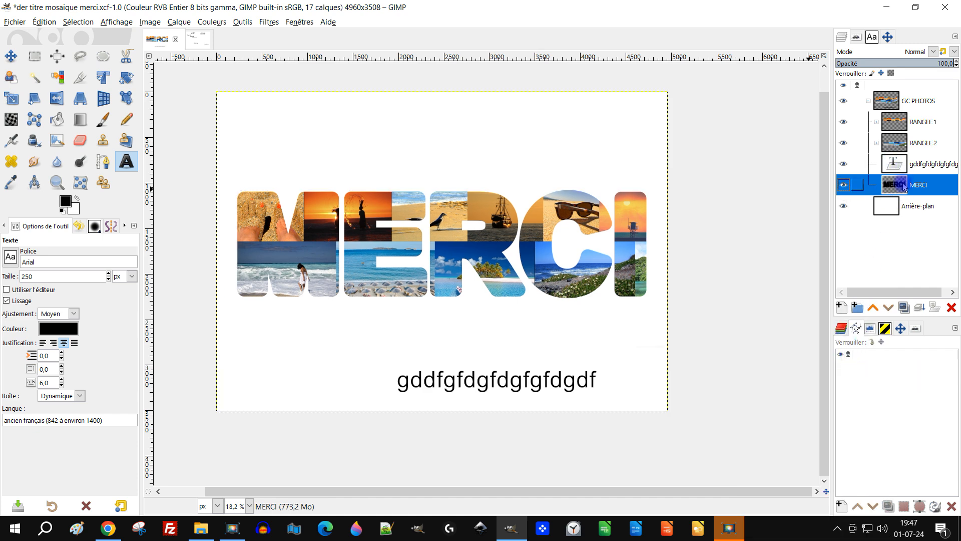
- With the Arrière-plan layer selected, try to place text above the word MERCI, and cancel the text editing confirmation
click(896, 210)
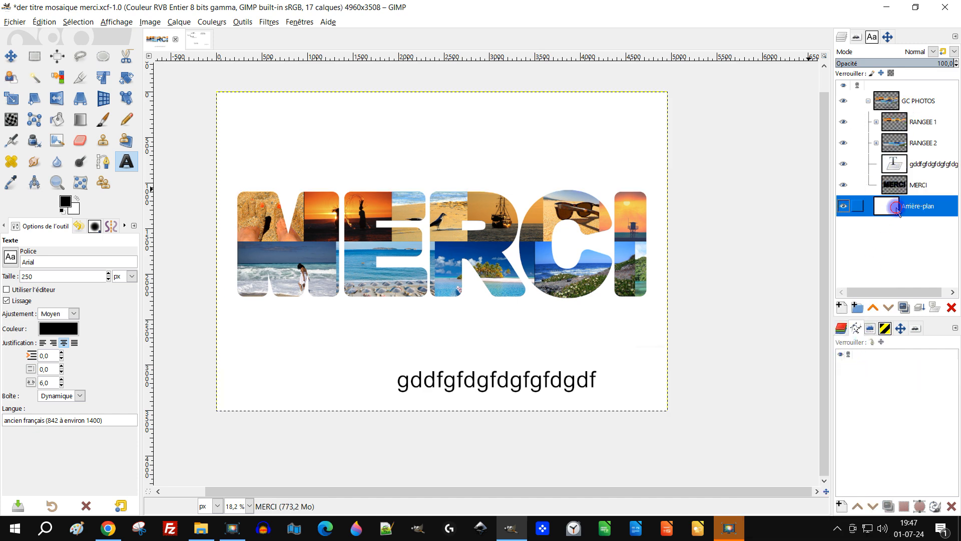
click(290, 123)
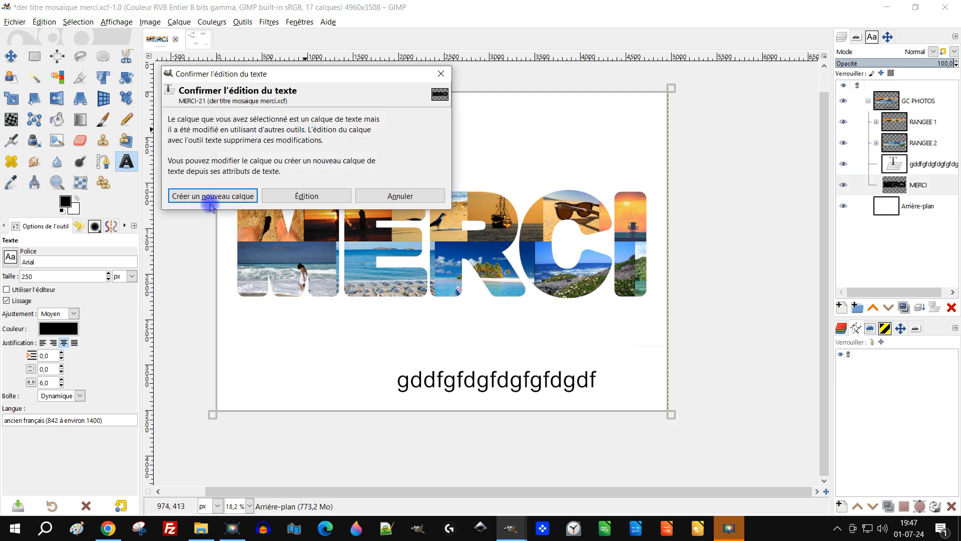
click(400, 195)
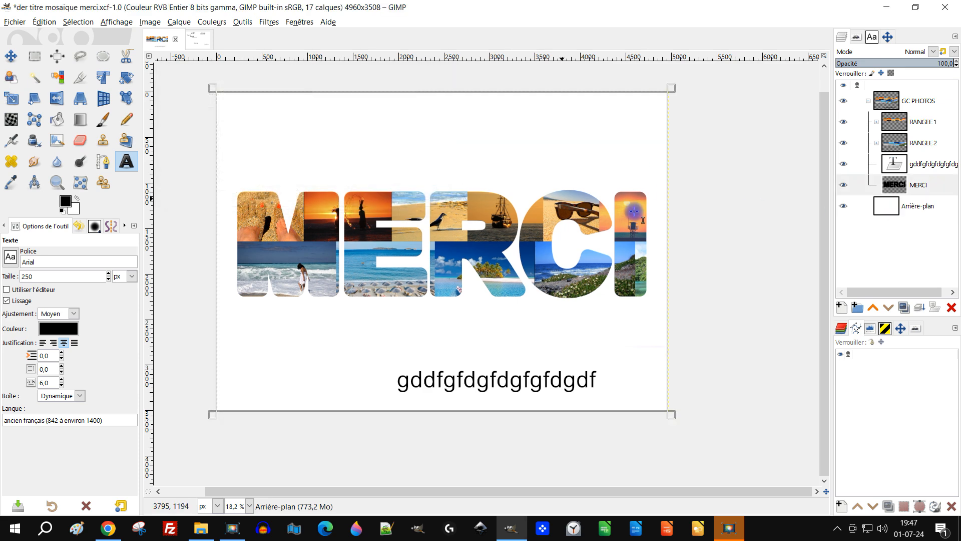
- Check the commands offered for the MERCI layer and crop it back to its content
right_click(903, 190)
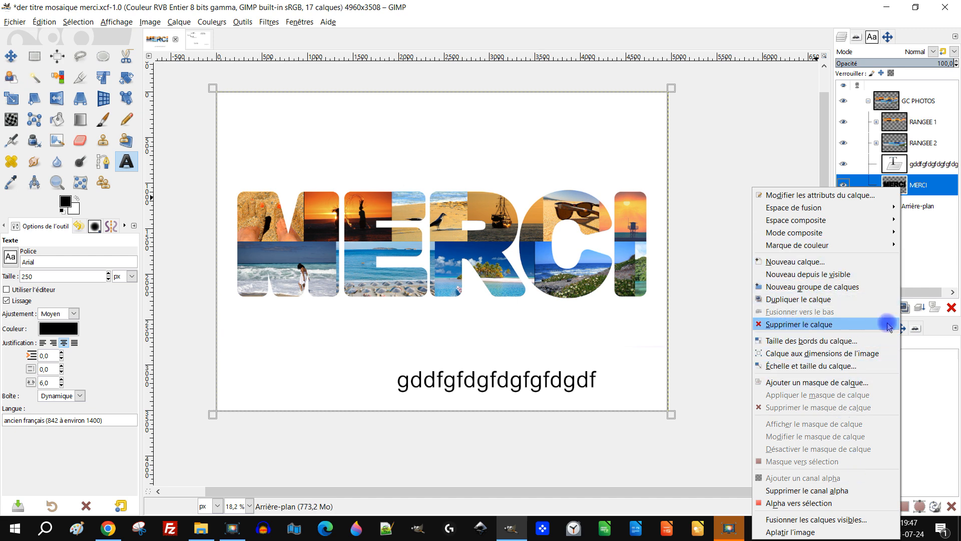
click(157, 25)
click(179, 22)
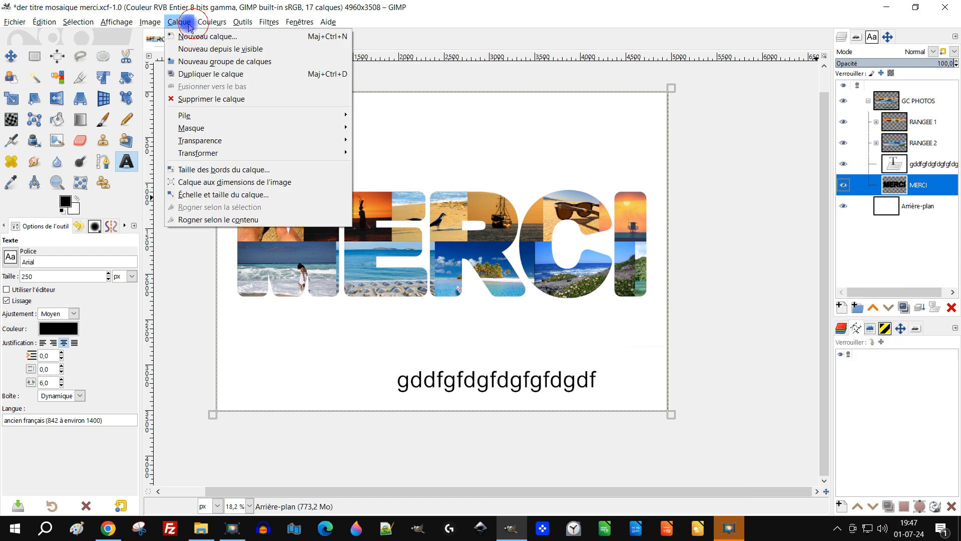
click(269, 220)
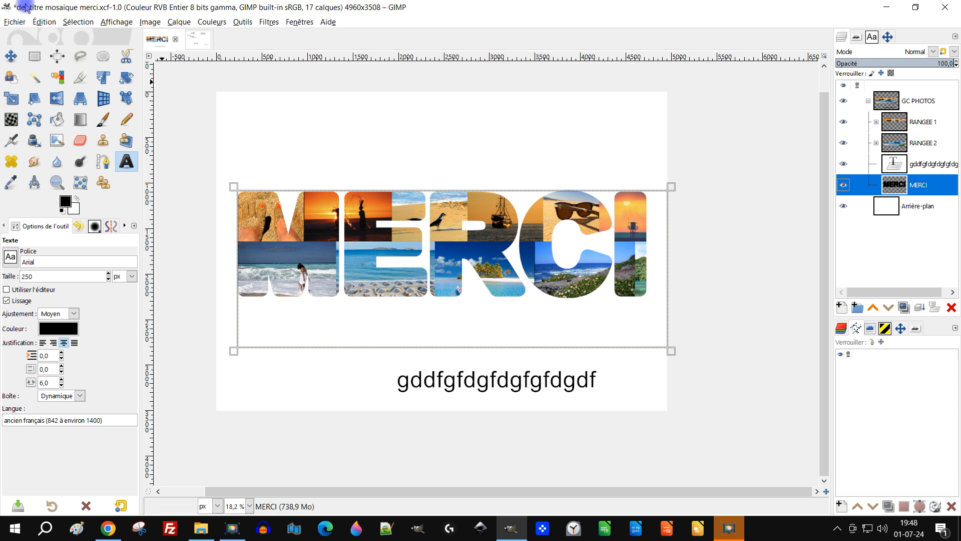
- Hide the Arrière-plan layer and draw a rectangular selection of about 4527 × 1232 px around the word MERCI
key(r)
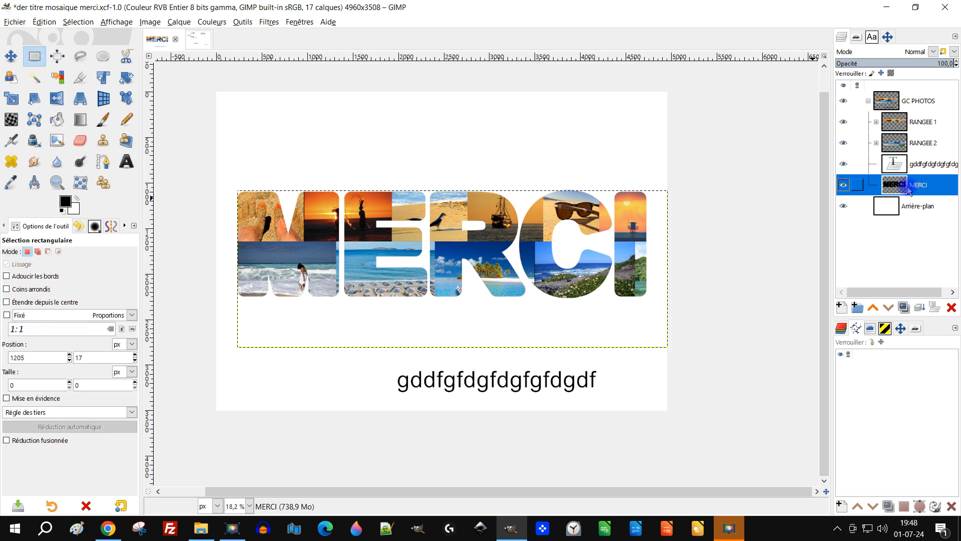
click(845, 205)
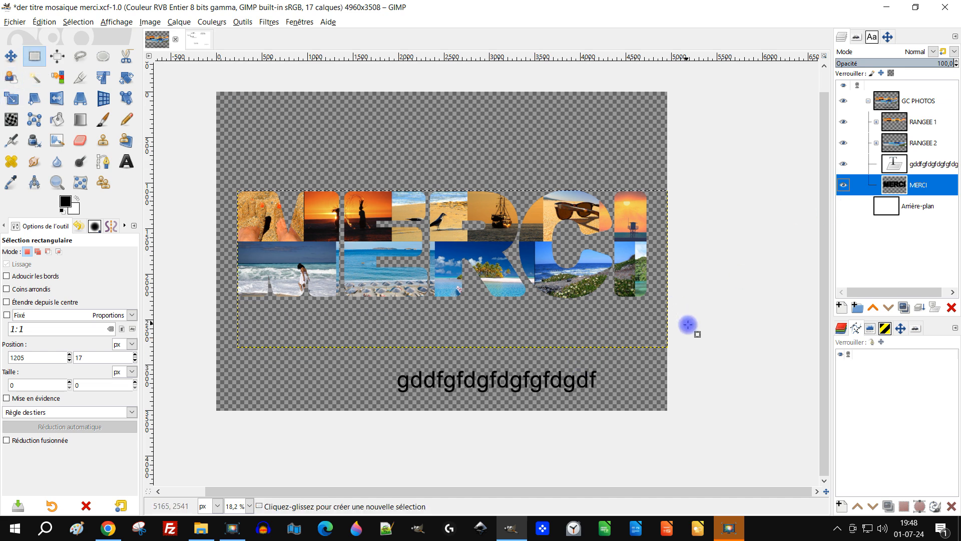
drag(649, 302, 237, 190)
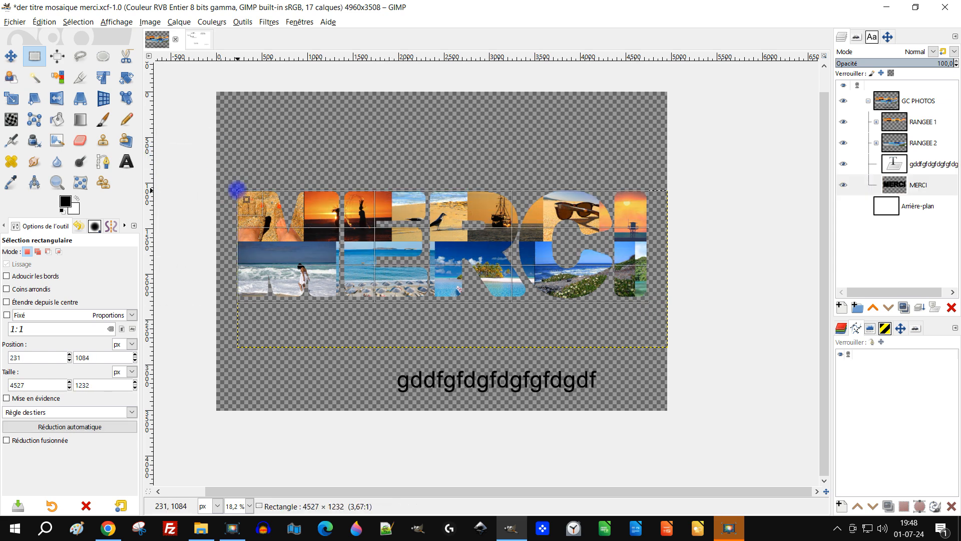
- Crop only the MERCI layer to about 4531 × 1246 px around the word with the Crop tool, and show Arrière-plan again
click(80, 78)
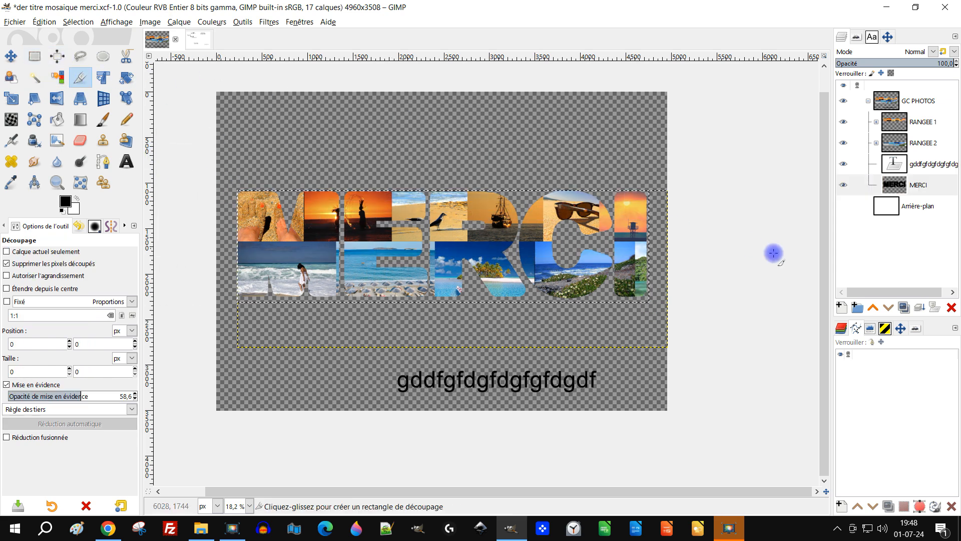
click(894, 185)
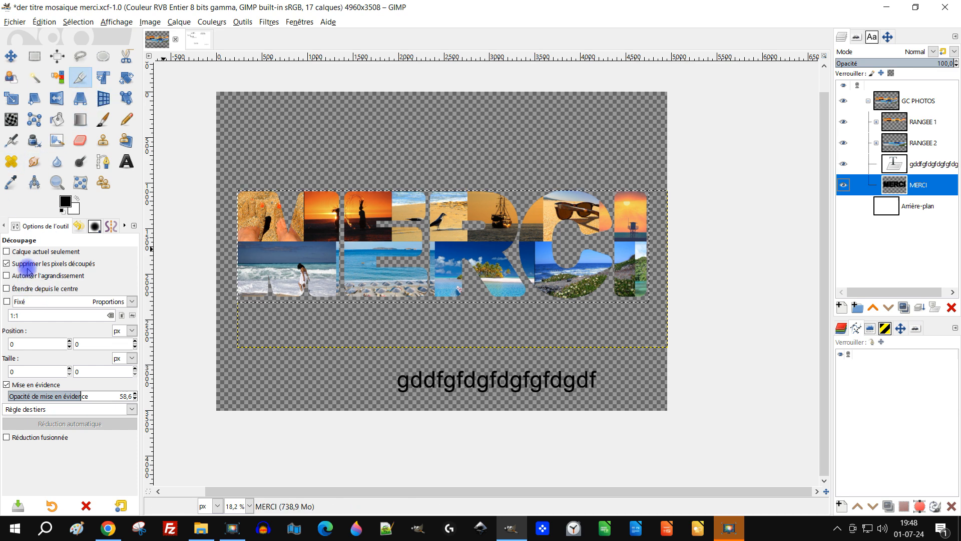
click(20, 251)
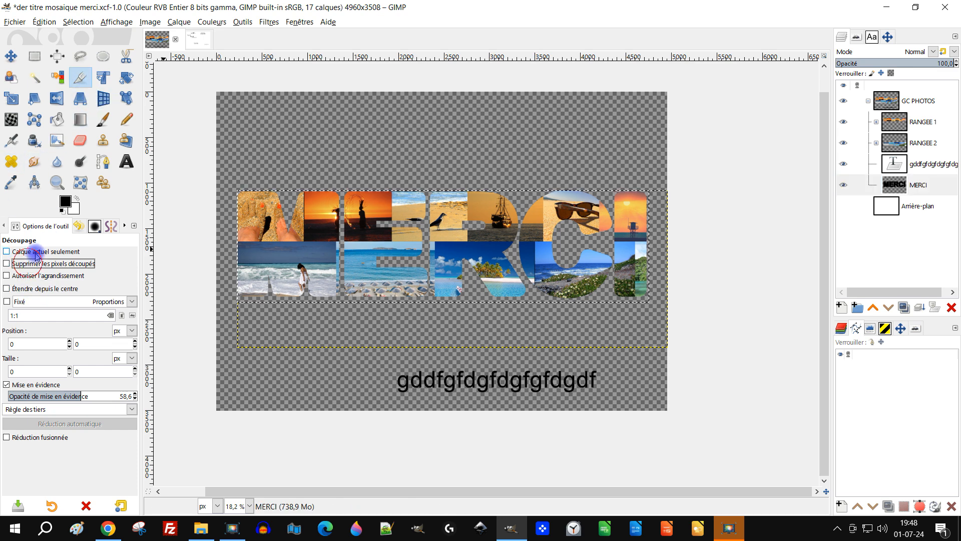
click(646, 301)
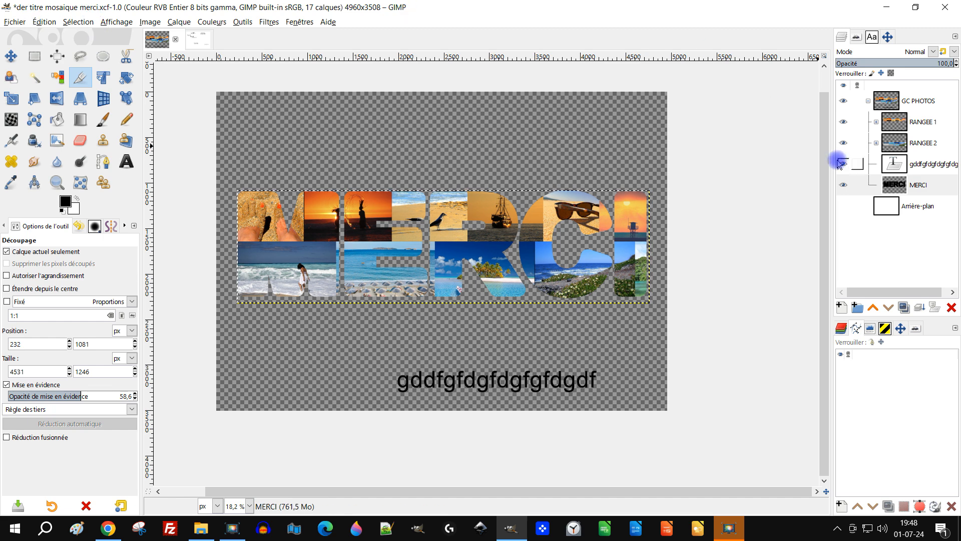
click(846, 210)
- Add the text "rtujjfgjghjghjhg" in Arial at 250 px above the word MERCI, inside the GC PHOTOS group
click(934, 190)
click(896, 163)
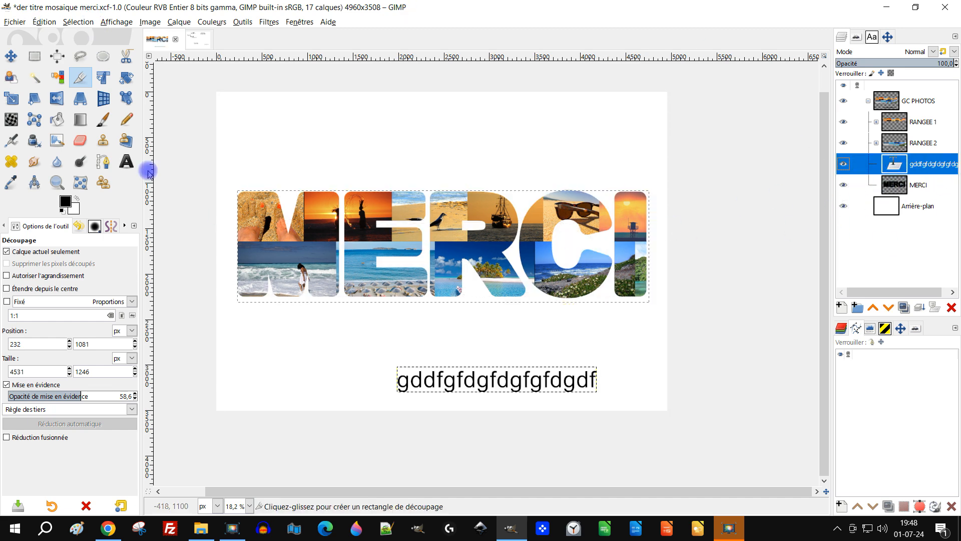
click(124, 162)
click(907, 205)
click(901, 102)
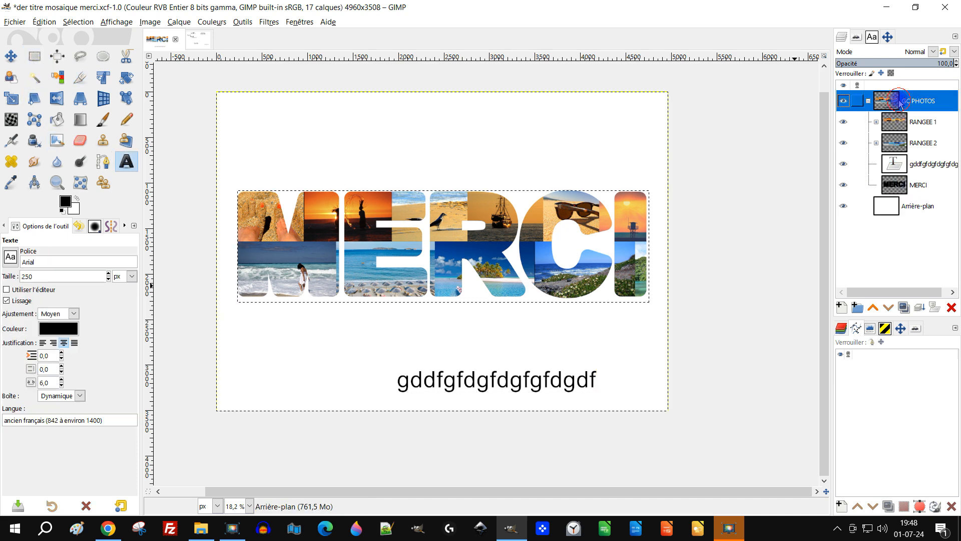
click(325, 120)
text(rtujjfgjghjghjhg)
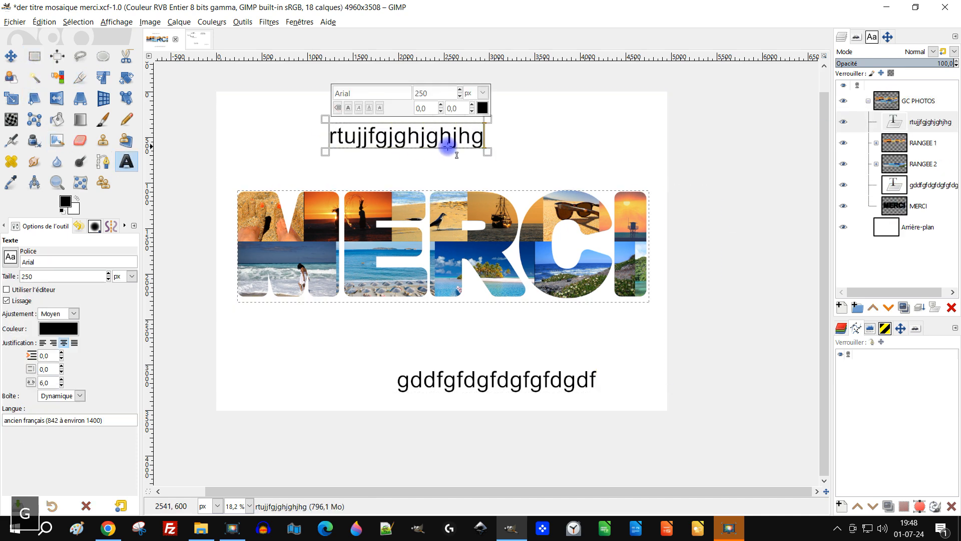
- Delete the two sample text layers, "gddfgfdgfdgfgfdgdf" and "rtujjfgjghjghjhg"
click(34, 56)
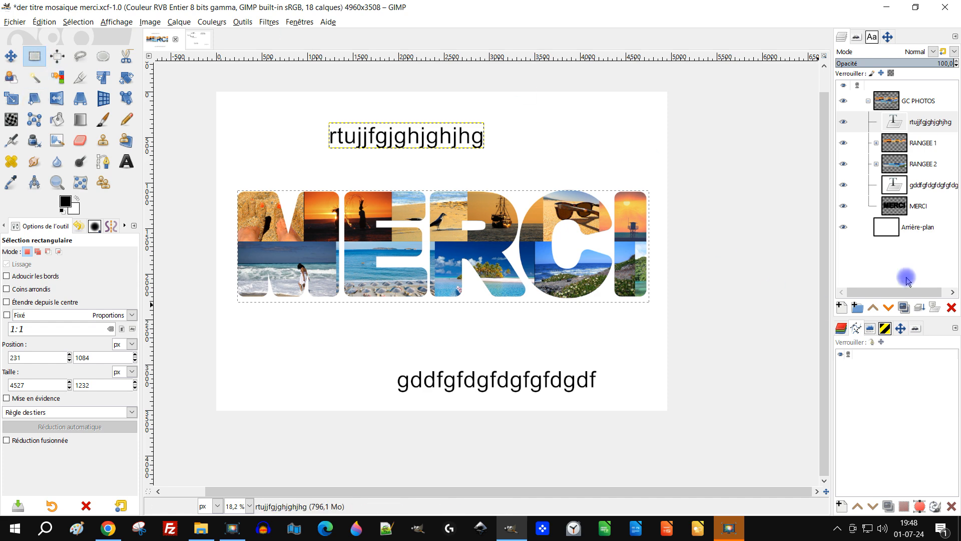
click(927, 124)
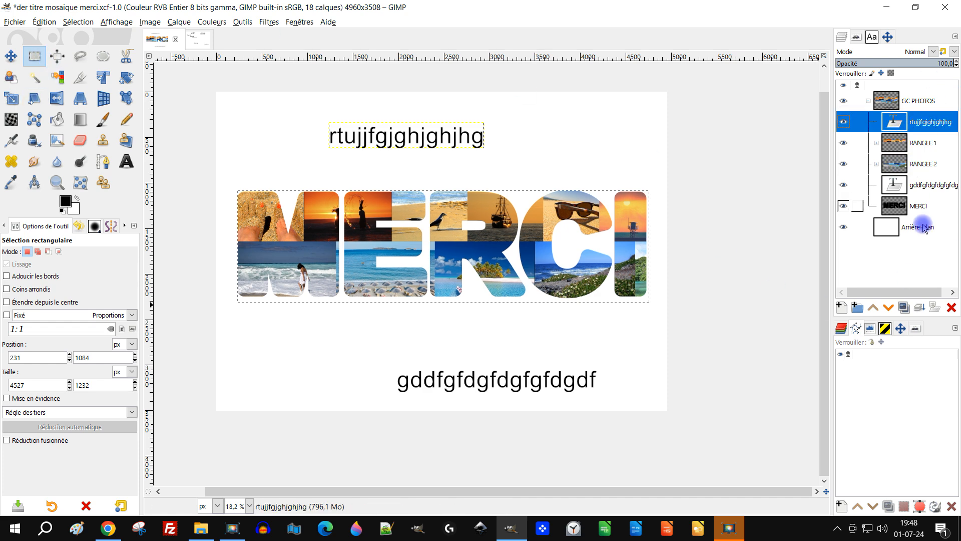
click(929, 188)
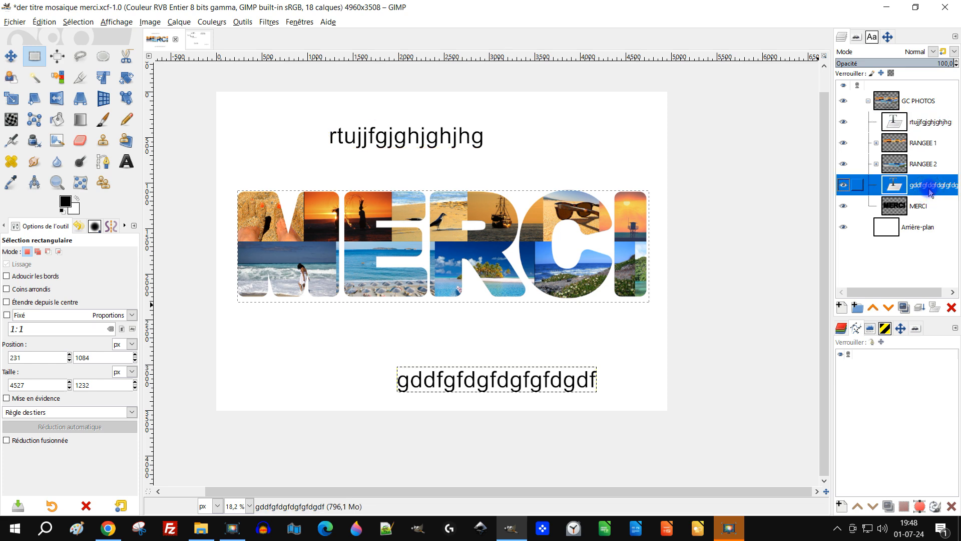
click(951, 307)
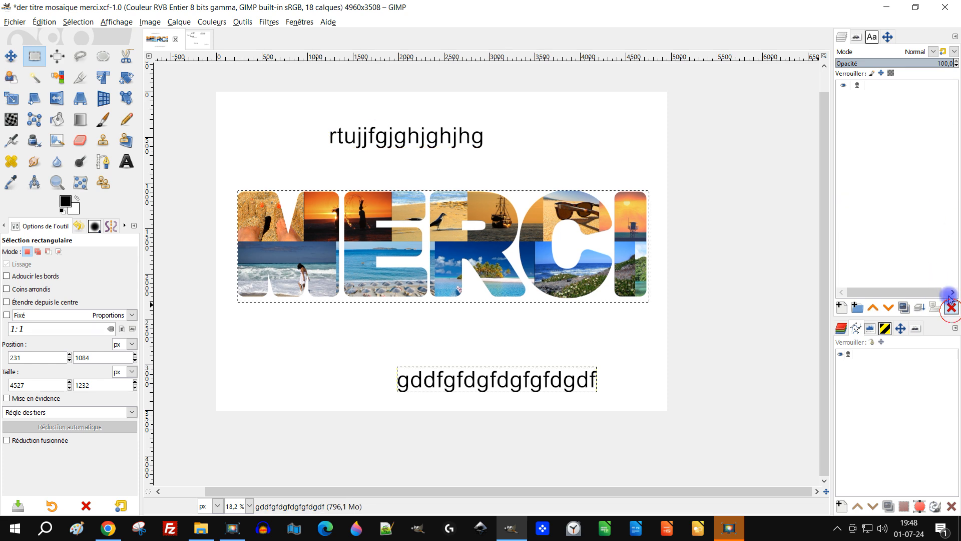
click(951, 307)
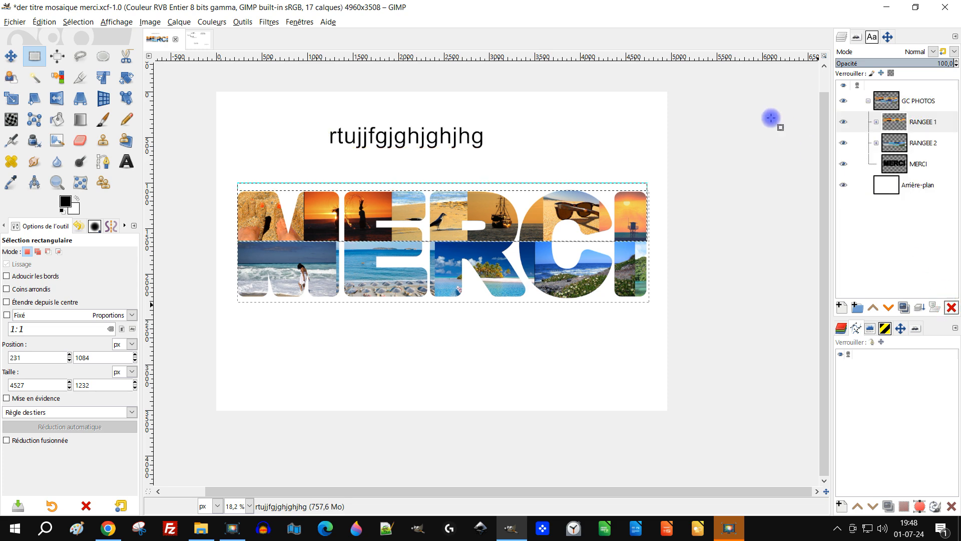
- Make Arrière-plan the active layer and clear the rectangular selection around MERCI
click(919, 181)
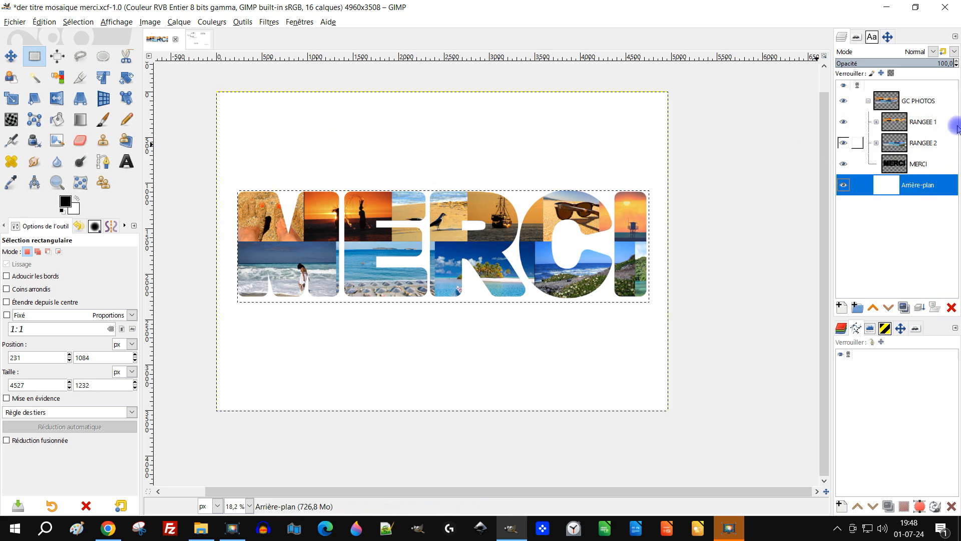
click(78, 22)
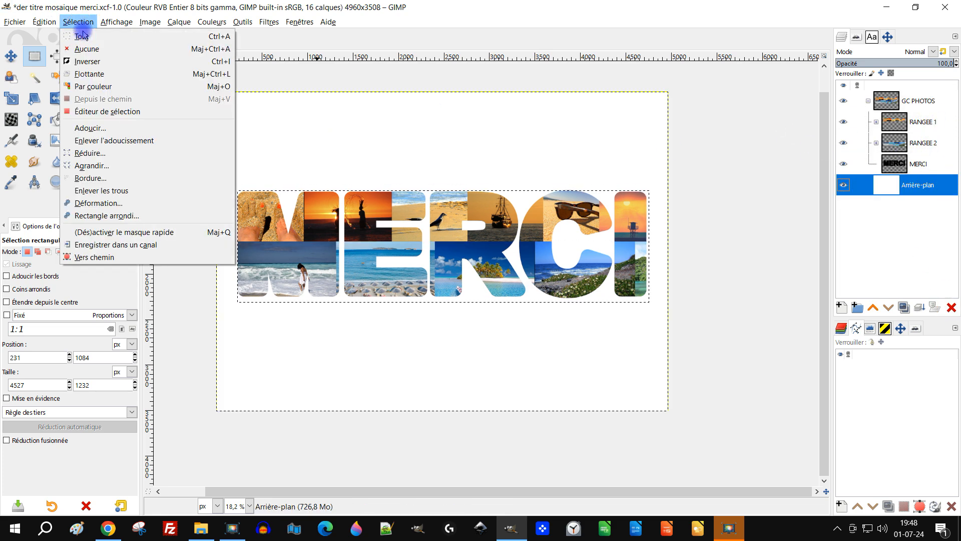
click(83, 49)
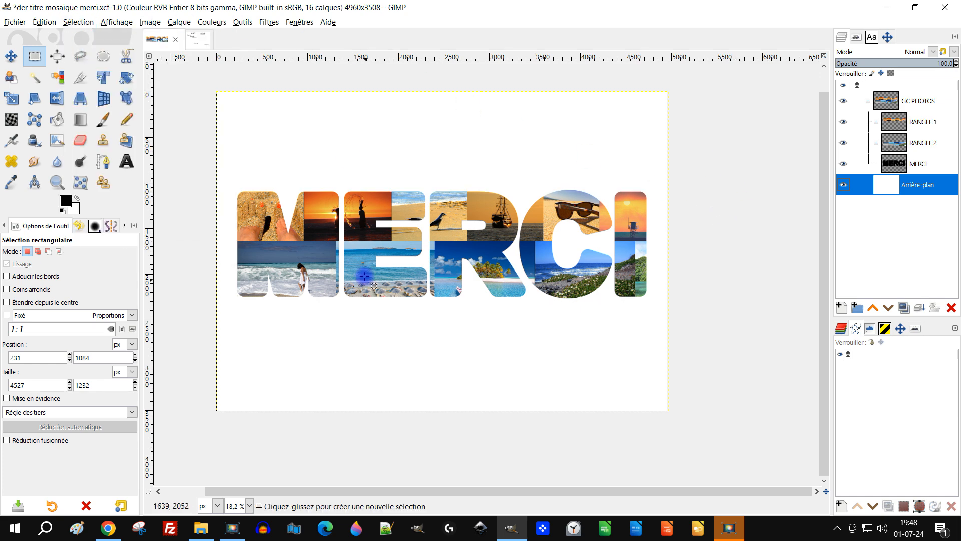
- Create a wide fixed text box just below the word MERCI containing "aux 3000 abonnées" in Arial at 250 px
key(t)
drag(266, 309, 621, 372)
text(aux 3000 abonnées)
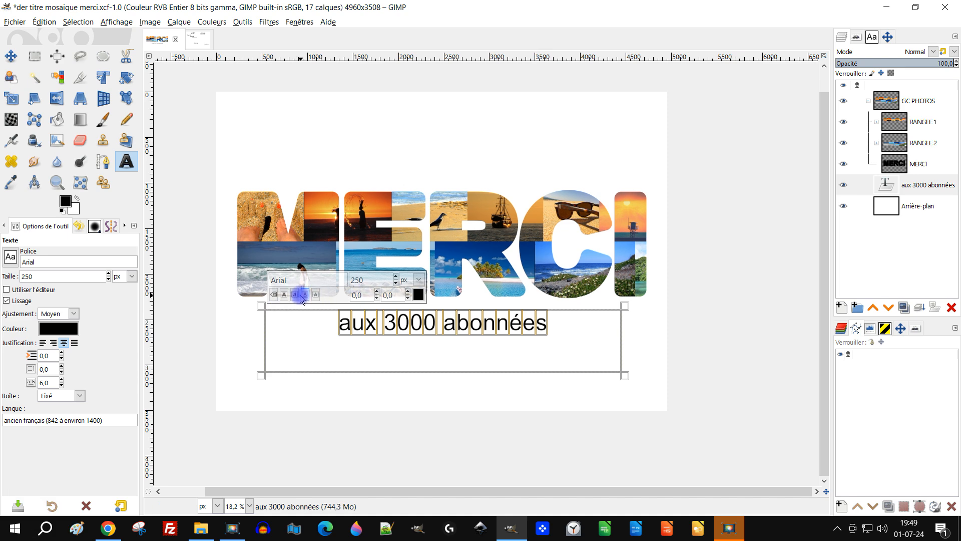